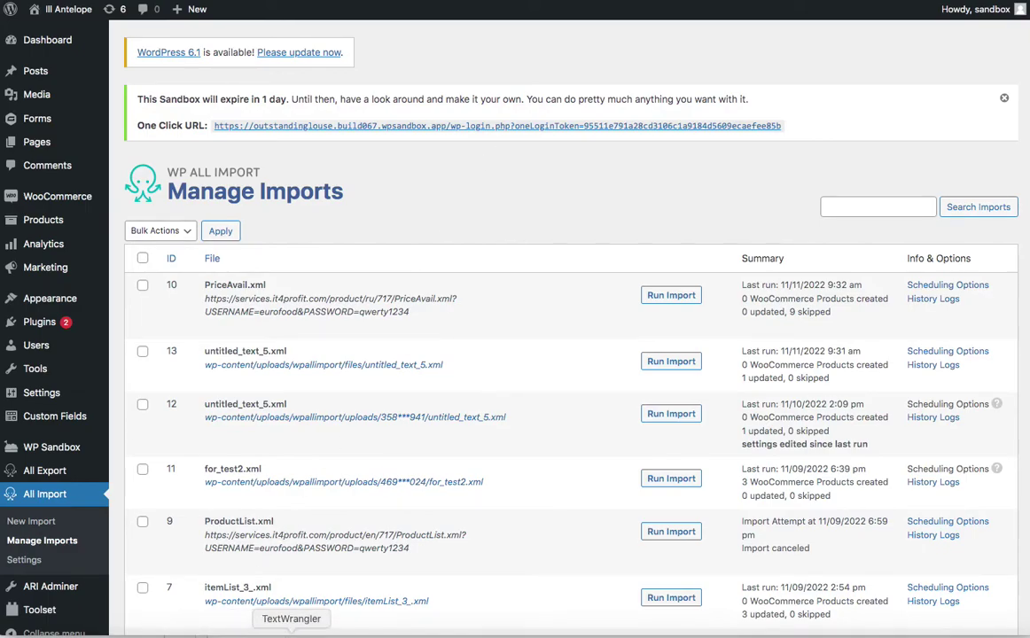
- Switch to TextWrangler and compare the WIC value in itemPrice.xml with the ProductCode value in itemLlist.xml
{"action": "left_click", "coordinate": [290, 632]}
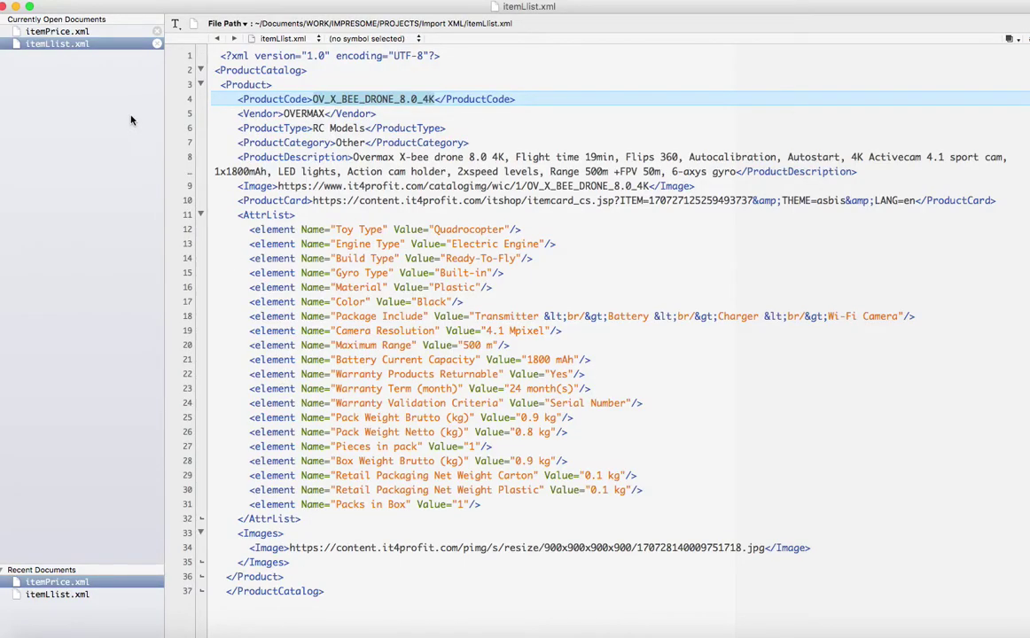
{"action": "left_click", "coordinate": [84, 32]}
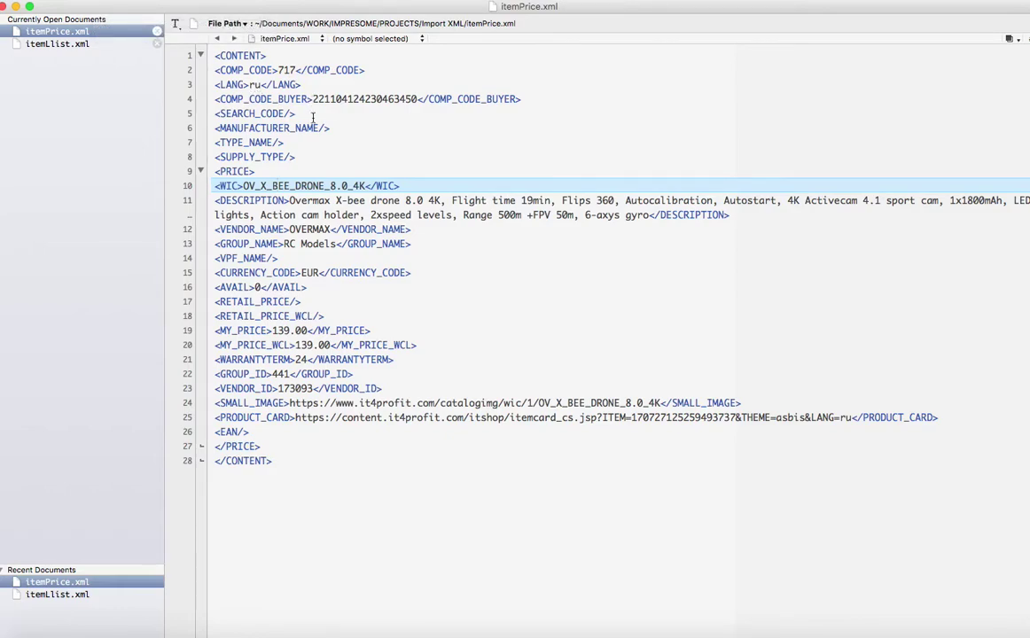
{"action": "left_click", "coordinate": [119, 46]}
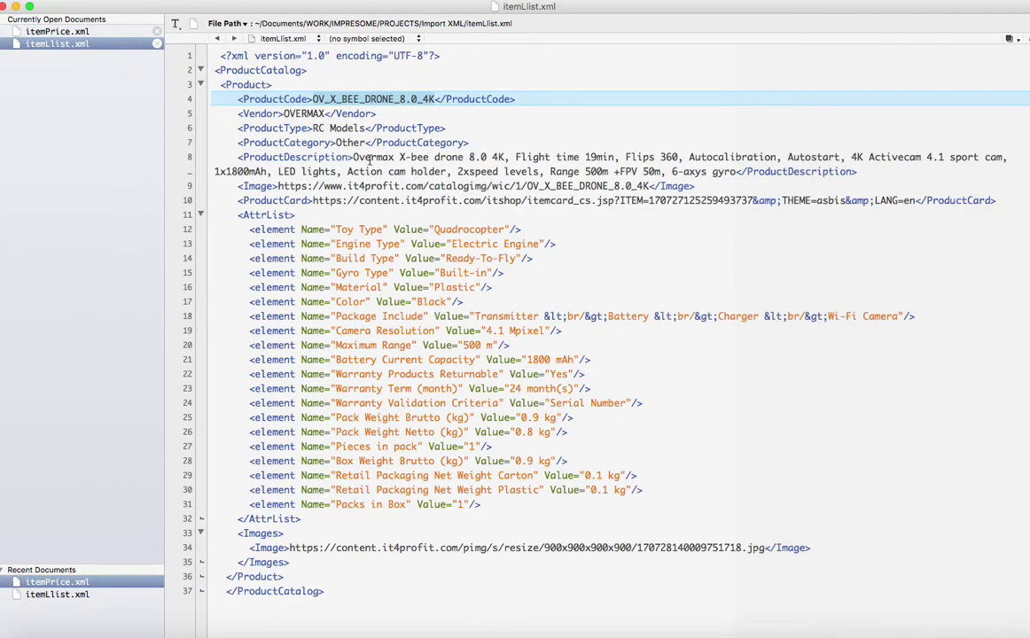
{"action": "left_click", "coordinate": [102, 32]}
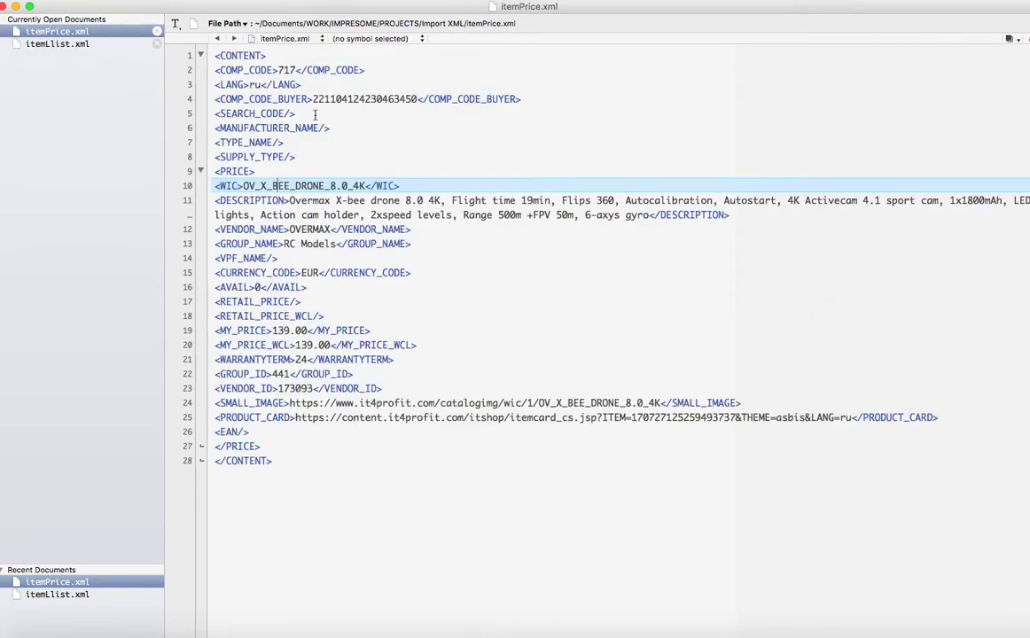
{"action": "left_click", "coordinate": [85, 42]}
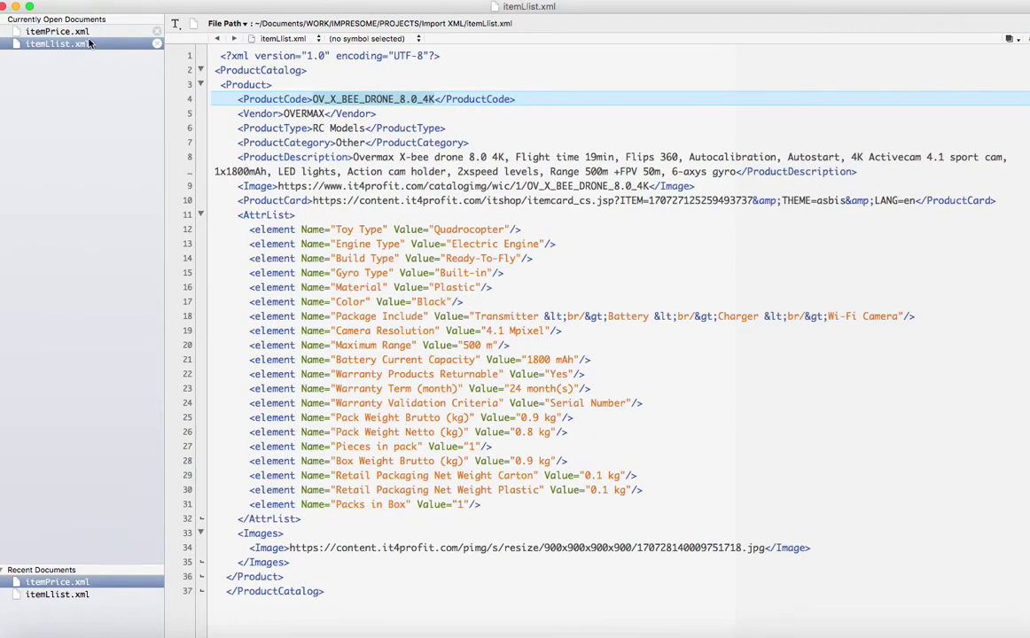
{"action": "left_click", "coordinate": [82, 32]}
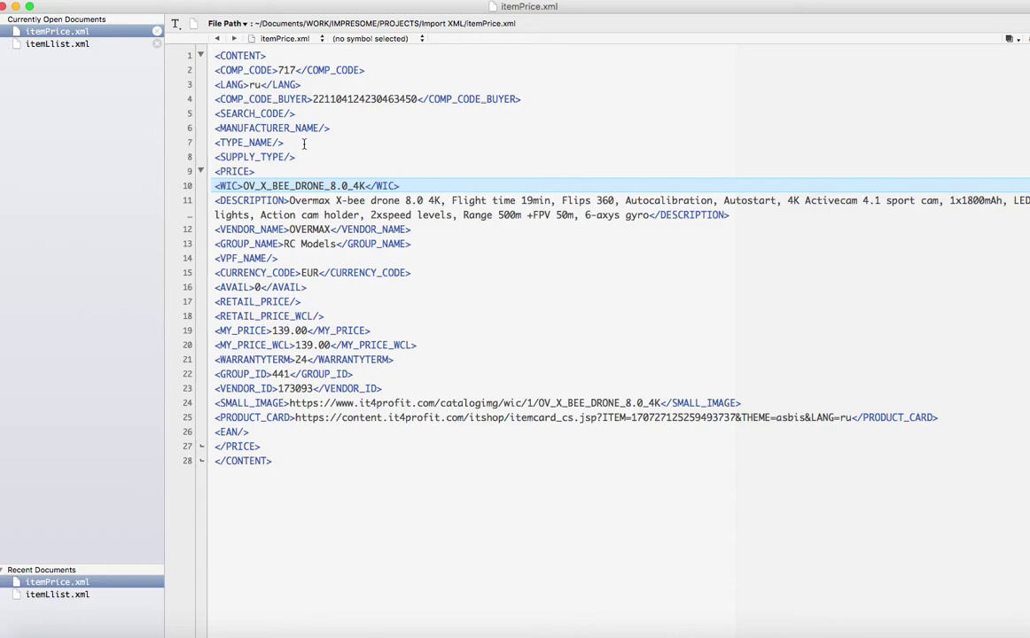
{"action": "left_click_drag", "start_coordinate": [242, 186], "coordinate": [365, 186]}
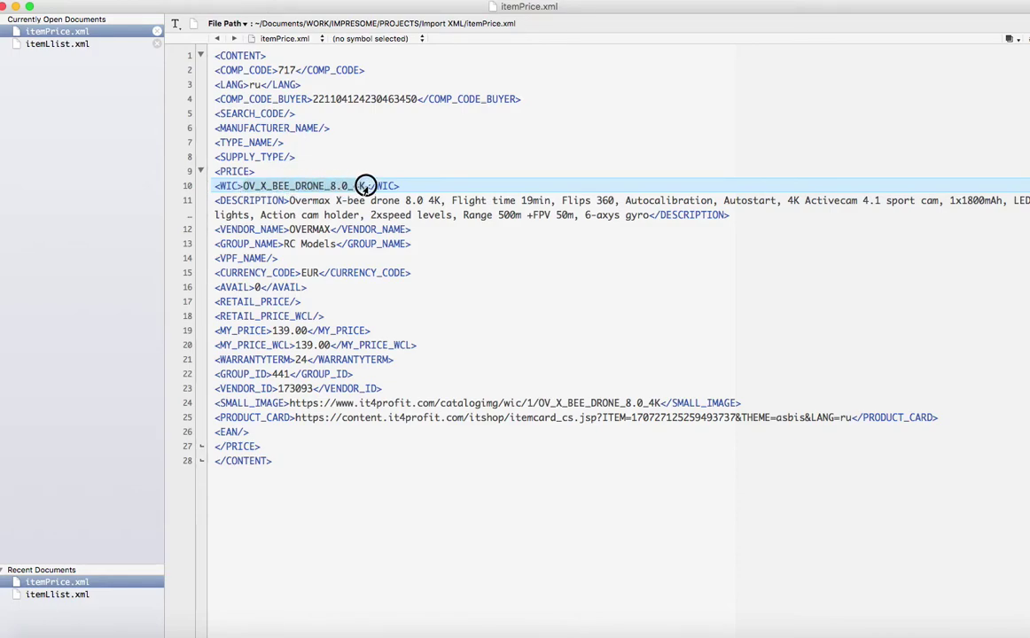
{"action": "left_click", "coordinate": [107, 43]}
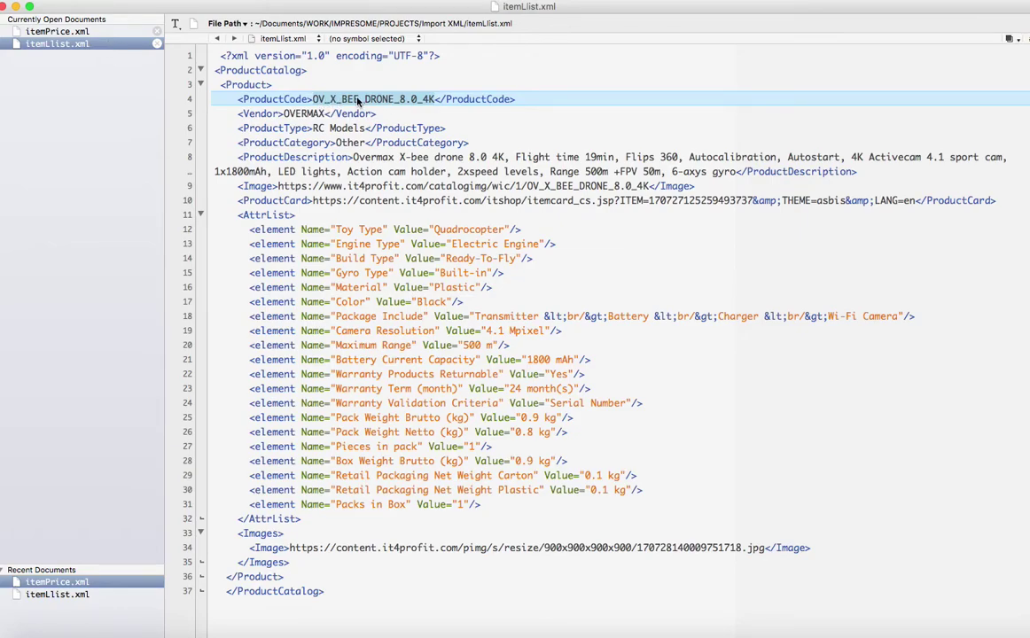
{"action": "left_click", "coordinate": [89, 32]}
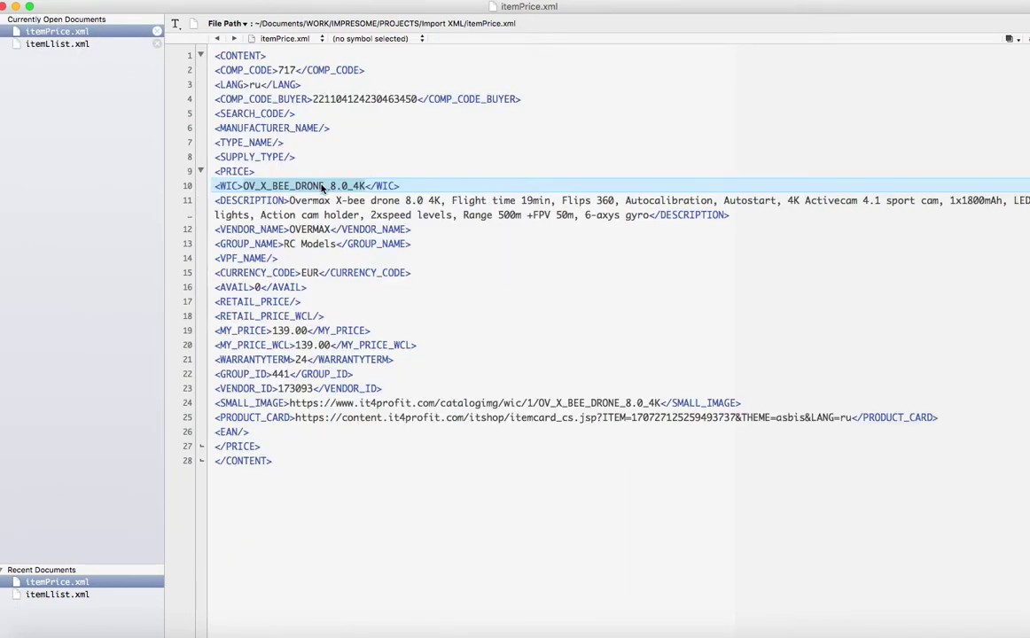
- Examine the MY_PRICE line in itemPrice.xml, and the product description, attribute list and image URL in itemLlist.xml
{"action": "left_click", "coordinate": [252, 329]}
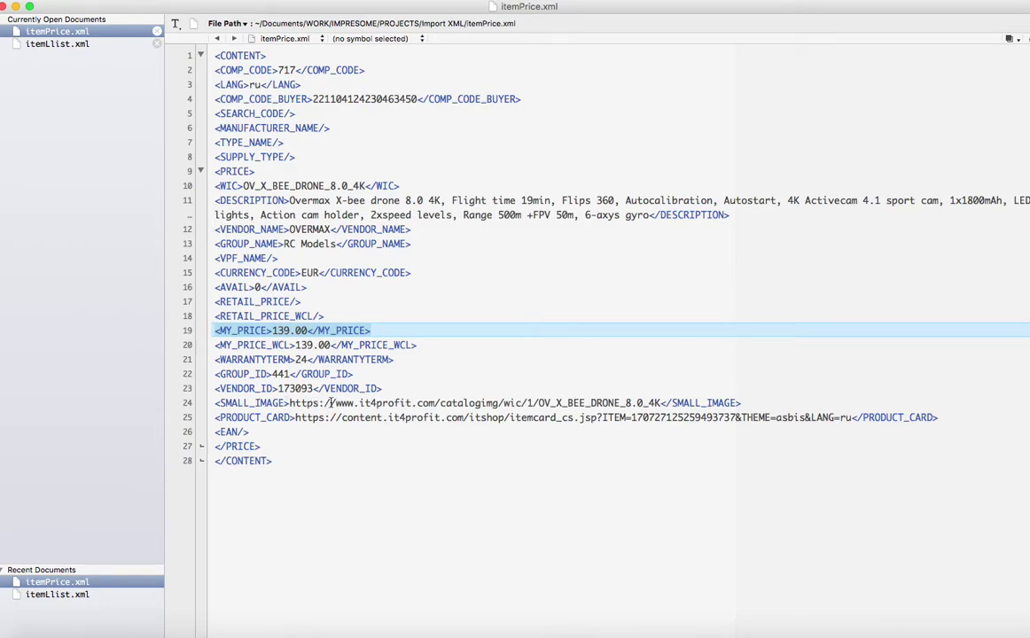
{"action": "left_click", "coordinate": [82, 45]}
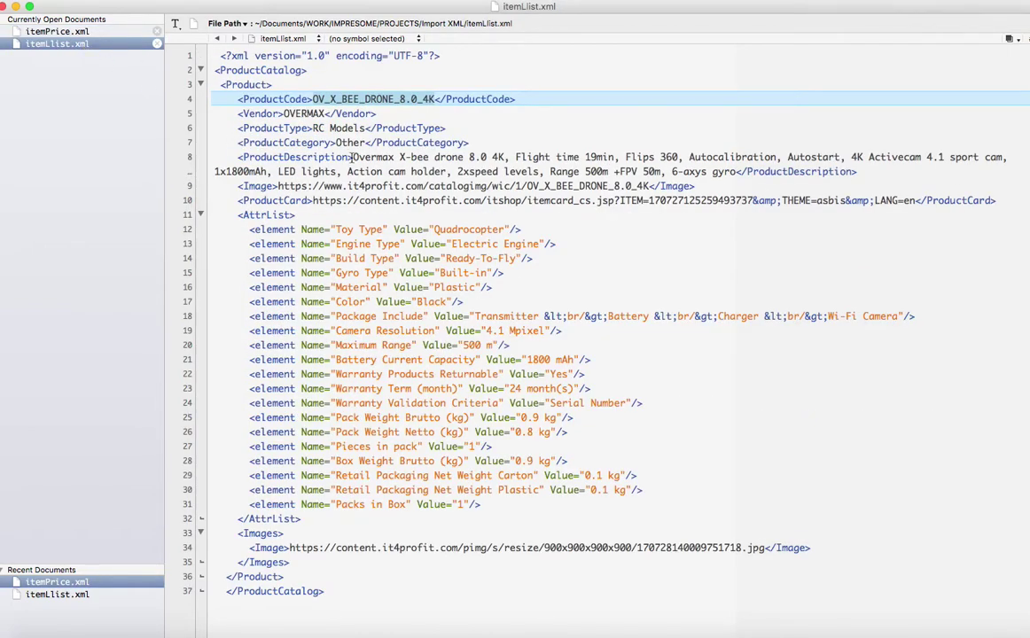
{"action": "left_click_drag", "start_coordinate": [352, 157], "coordinate": [737, 171]}
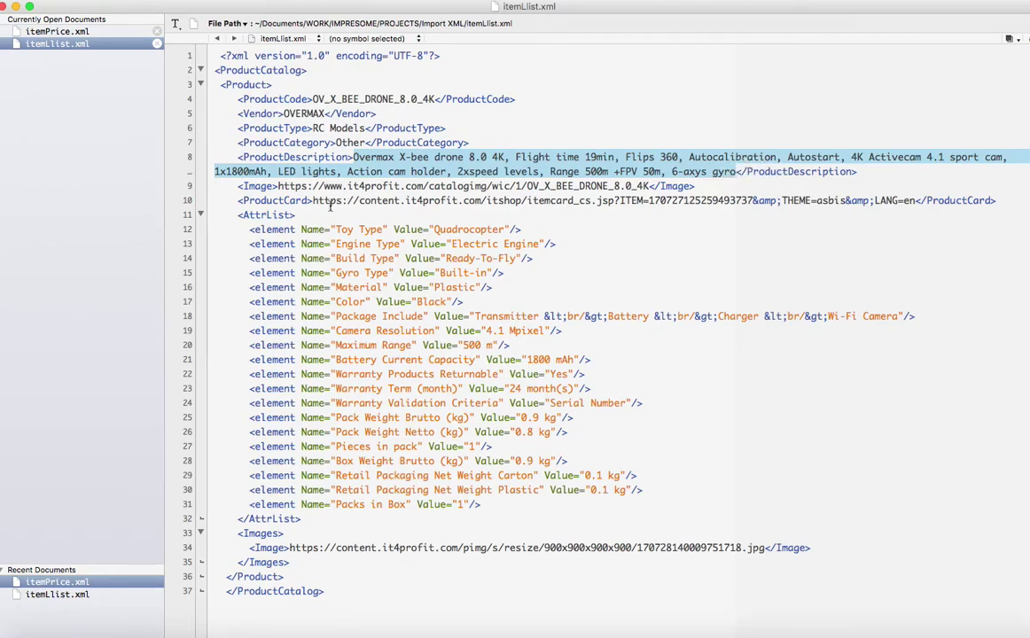
{"action": "left_click_drag", "start_coordinate": [229, 230], "coordinate": [584, 507]}
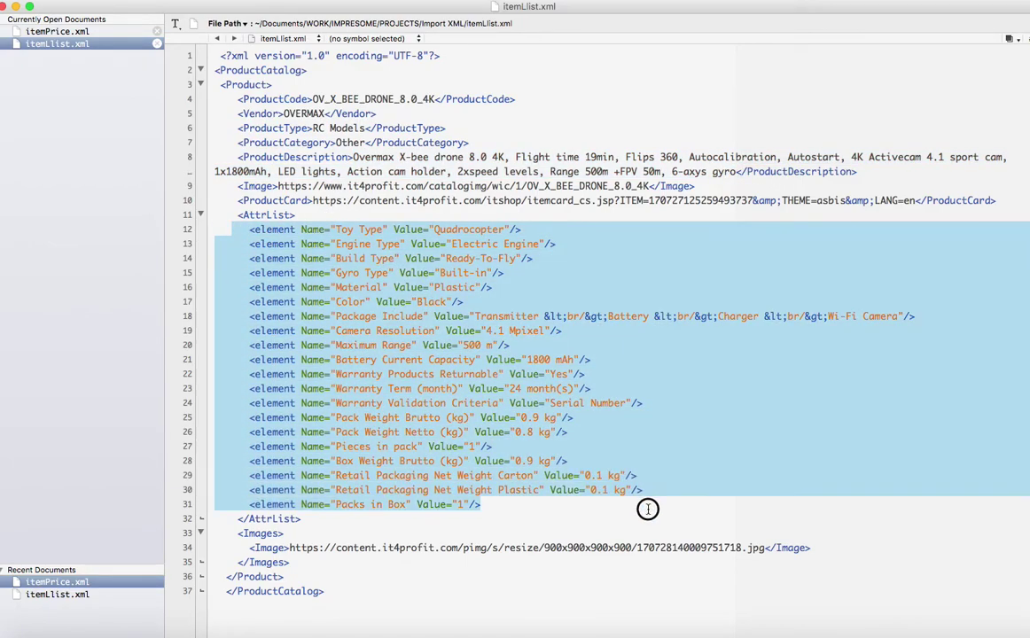
{"action": "left_click", "coordinate": [538, 366]}
{"action": "left_click", "coordinate": [435, 230]}
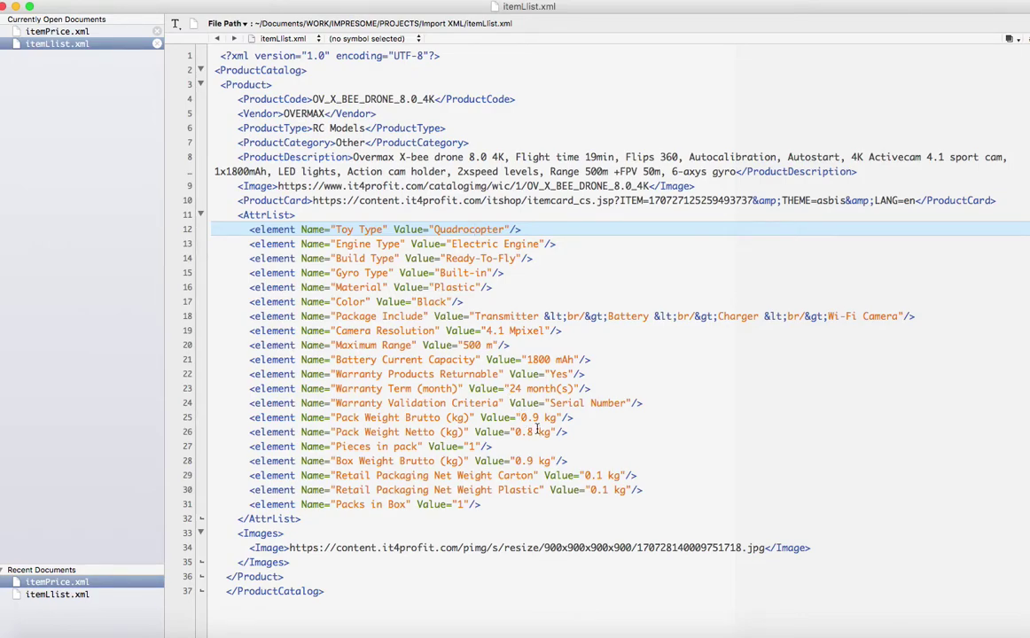
{"action": "left_click_drag", "start_coordinate": [246, 548], "coordinate": [814, 549]}
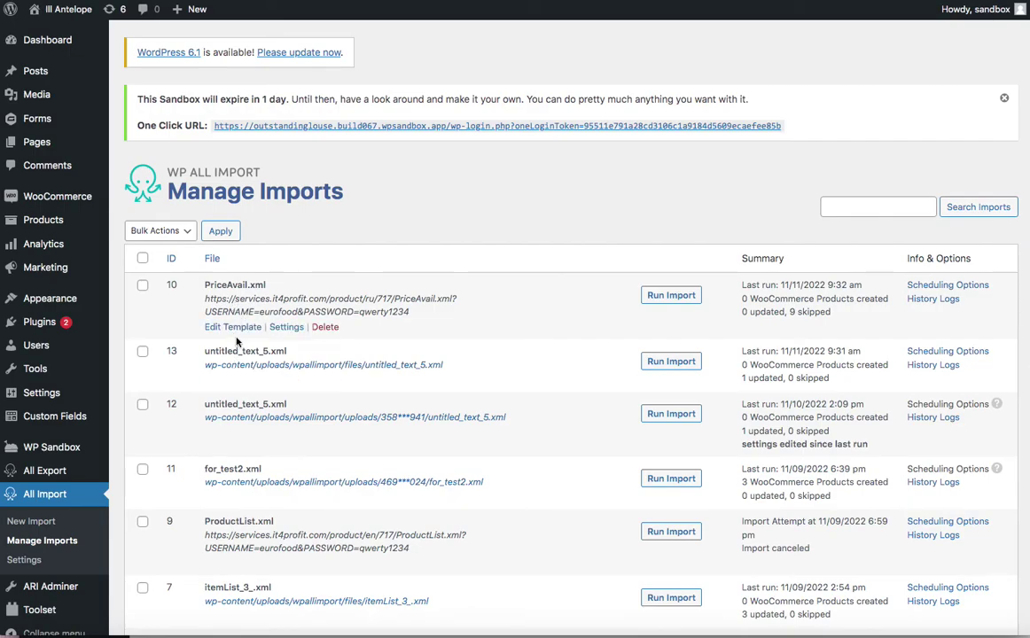
- Switch back to WordPress, open the PriceAvail.xml import's template, and review its title, description and advanced options
{"action": "left_click", "coordinate": [236, 328]}
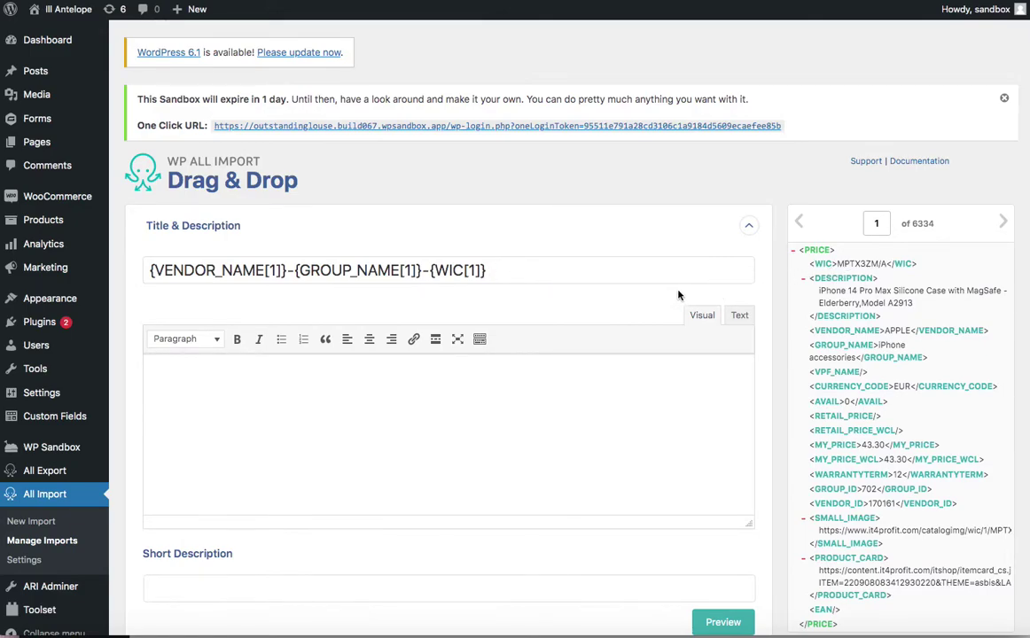
{"action": "scroll", "coordinate": [678, 295], "scroll_direction": "down", "scroll_amount": 3}
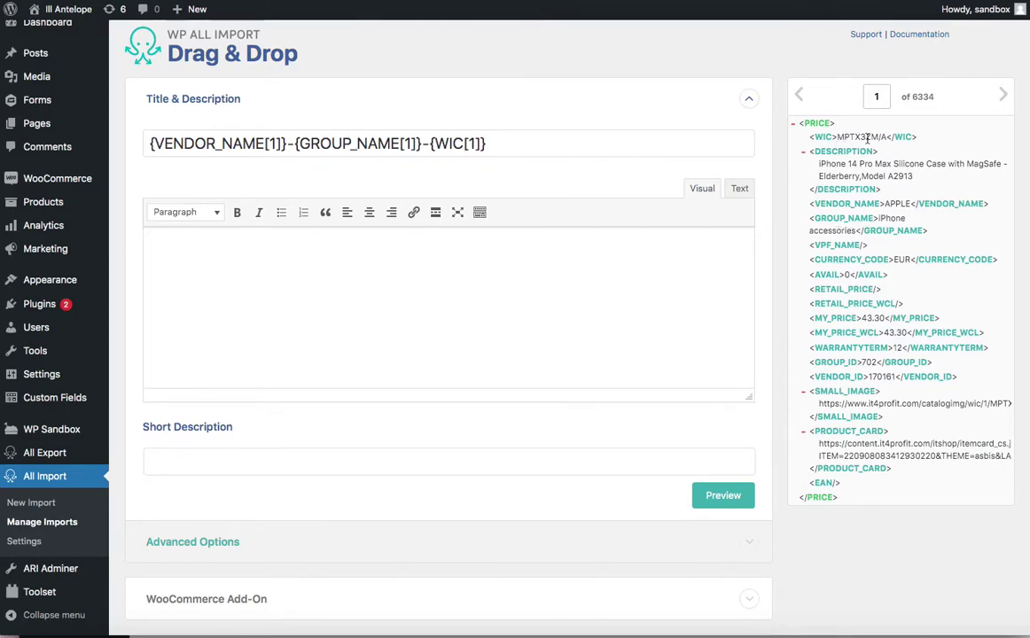
{"action": "scroll", "coordinate": [579, 135], "scroll_direction": "down", "scroll_amount": 3}
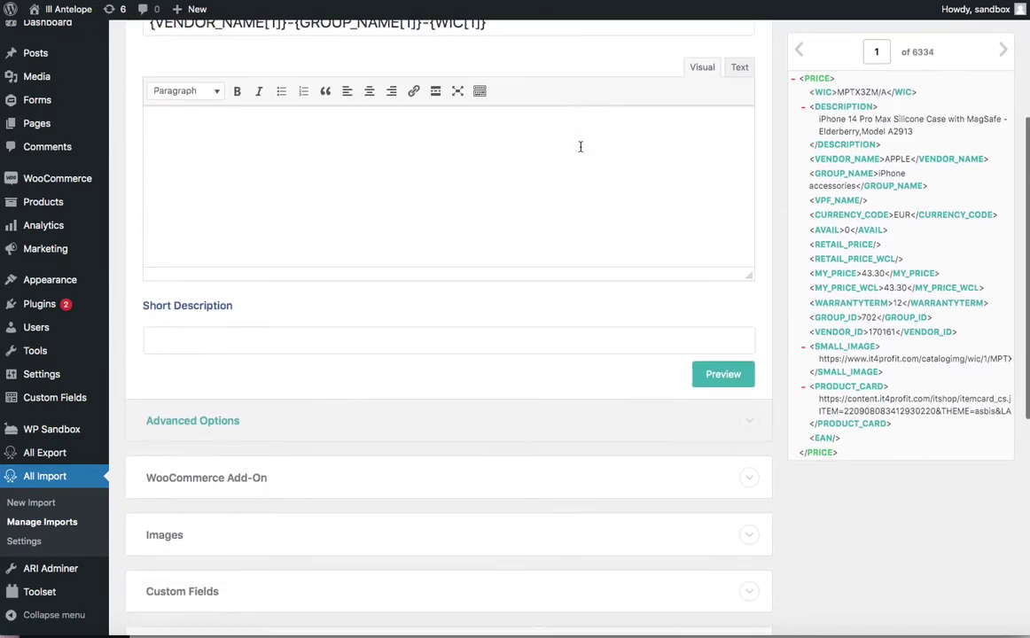
{"action": "scroll", "coordinate": [580, 148], "scroll_direction": "down", "scroll_amount": 3}
{"action": "scroll", "coordinate": [740, 283], "scroll_direction": "down", "scroll_amount": 2}
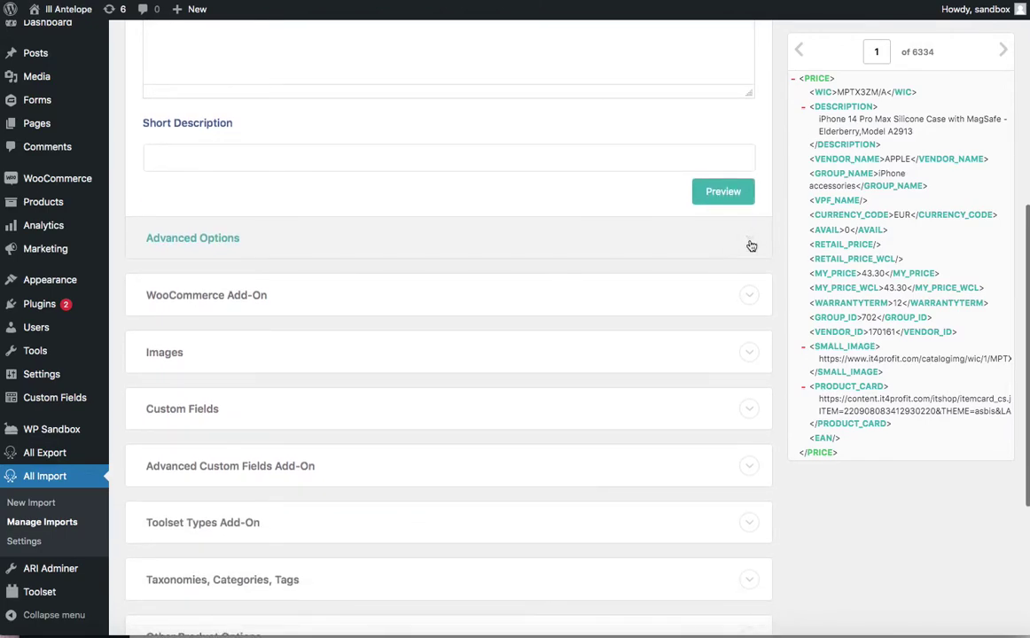
{"action": "left_click", "coordinate": [752, 247]}
{"action": "scroll", "coordinate": [754, 284], "scroll_direction": "down", "scroll_amount": 1}
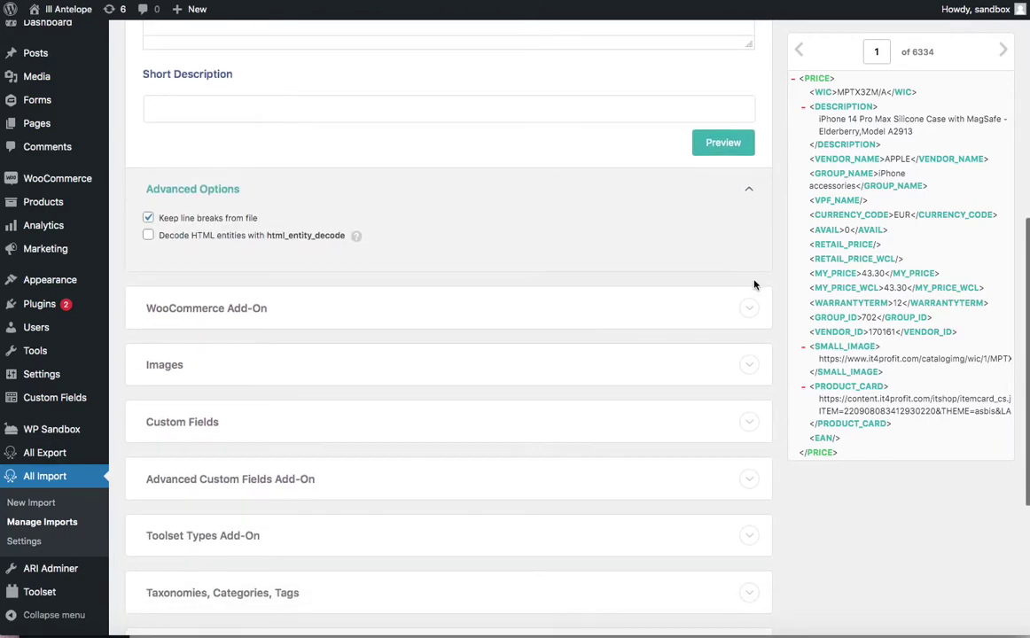
- Expand the WooCommerce Add-On section and review its general SKU, price, product type and tax settings
{"action": "left_click", "coordinate": [755, 302]}
{"action": "scroll", "coordinate": [709, 266], "scroll_direction": "down", "scroll_amount": 3}
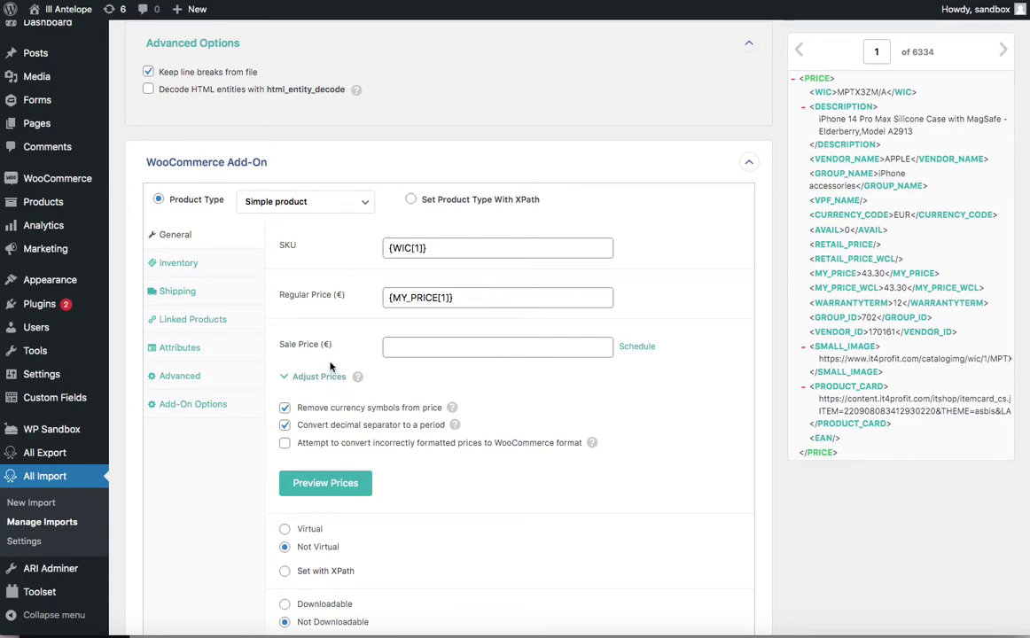
{"action": "scroll", "coordinate": [331, 369], "scroll_direction": "down", "scroll_amount": 5}
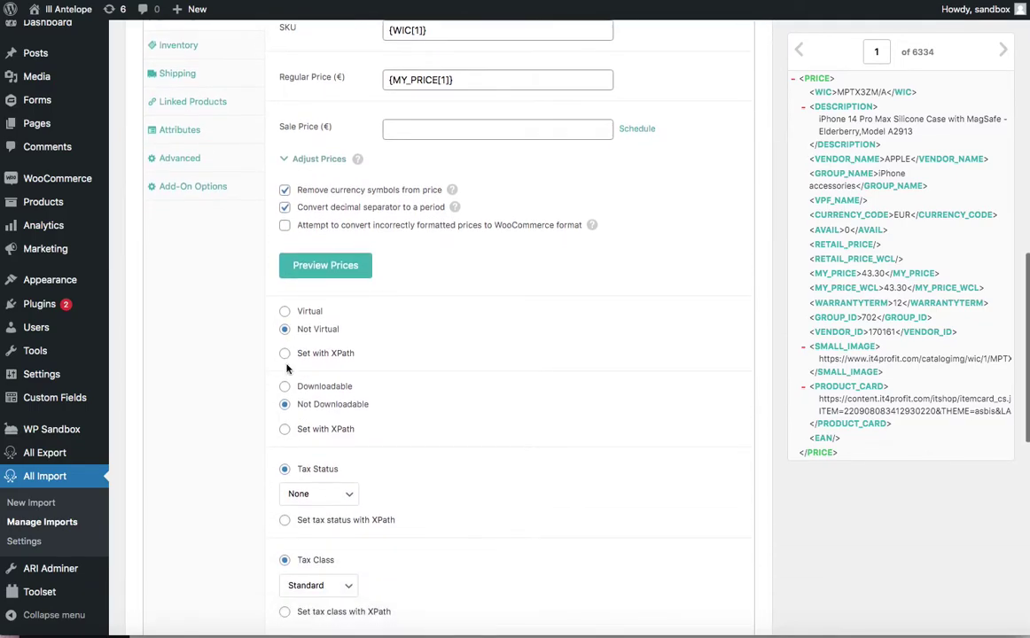
{"action": "scroll", "coordinate": [286, 369], "scroll_direction": "down", "scroll_amount": 3}
{"action": "scroll", "coordinate": [257, 416], "scroll_direction": "up", "scroll_amount": 3}
{"action": "scroll", "coordinate": [285, 435], "scroll_direction": "up", "scroll_amount": 2}
- Review the WooCommerce Add-On's inventory, shipping, linked products, attributes, advanced and add-on option settings
{"action": "left_click", "coordinate": [187, 144]}
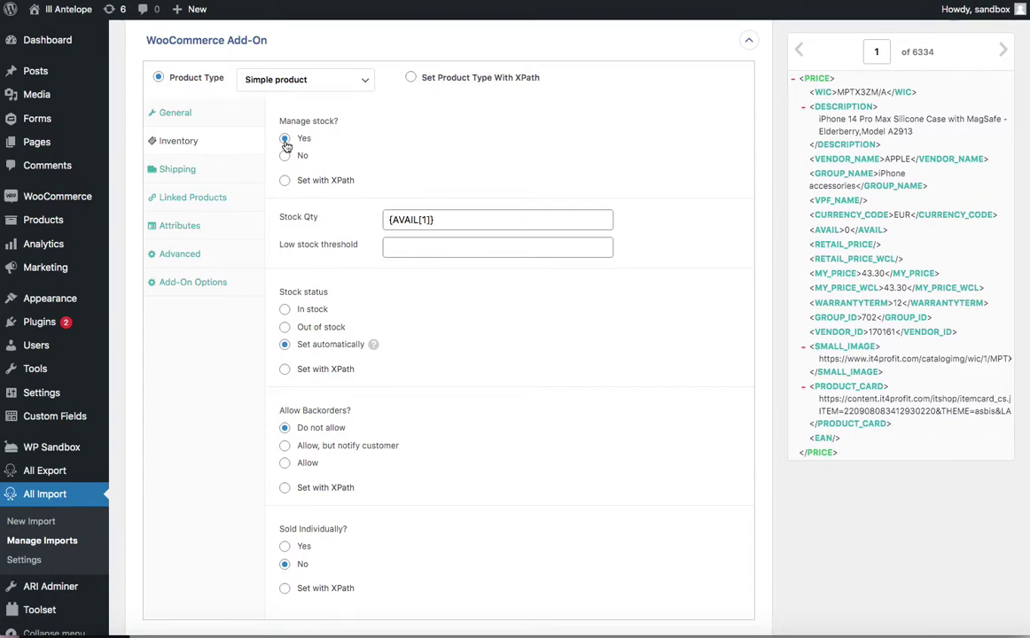
{"action": "scroll", "coordinate": [285, 147], "scroll_direction": "down", "scroll_amount": 3}
{"action": "scroll", "coordinate": [211, 111], "scroll_direction": "up", "scroll_amount": 1}
{"action": "left_click", "coordinate": [200, 88]}
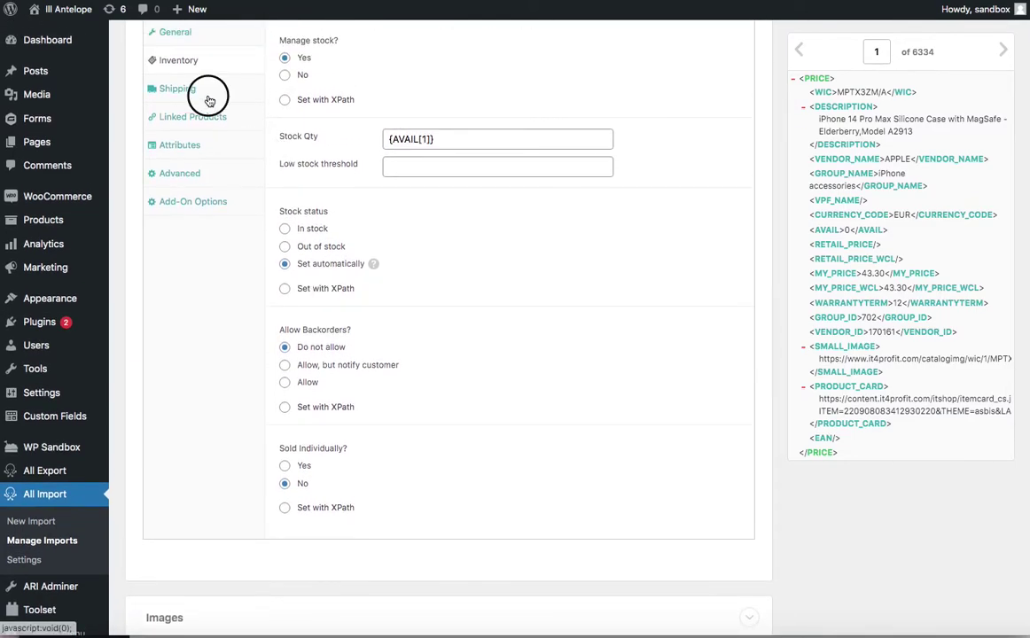
{"action": "left_click", "coordinate": [195, 118]}
{"action": "left_click", "coordinate": [191, 146]}
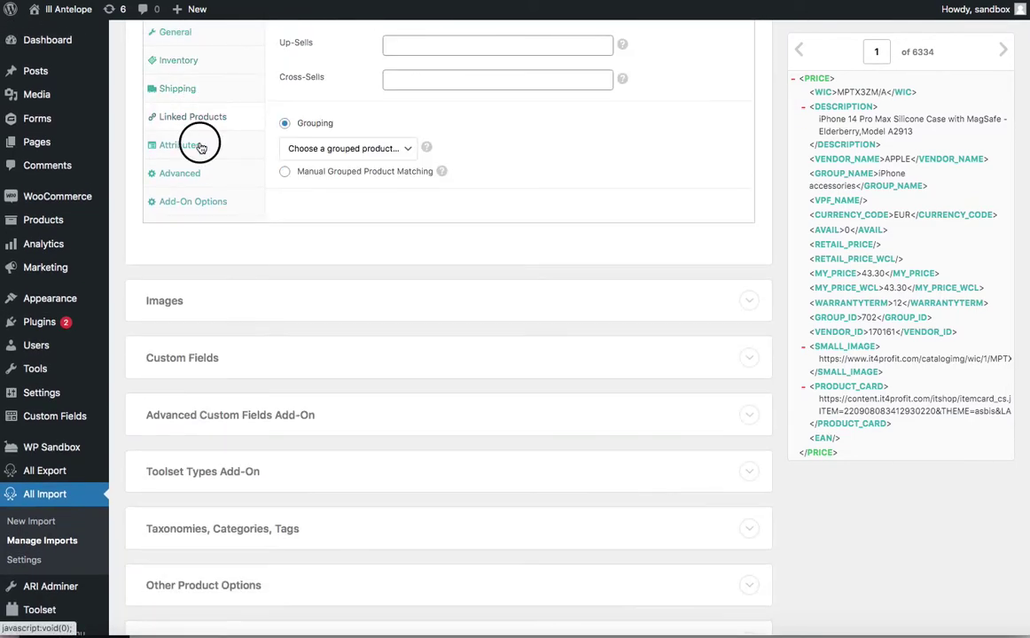
{"action": "scroll", "coordinate": [207, 164], "scroll_direction": "up", "scroll_amount": 1}
{"action": "scroll", "coordinate": [207, 164], "scroll_direction": "up", "scroll_amount": 2}
{"action": "left_click", "coordinate": [182, 318]}
{"action": "left_click", "coordinate": [210, 348]}
{"action": "scroll", "coordinate": [372, 240], "scroll_direction": "down", "scroll_amount": 3}
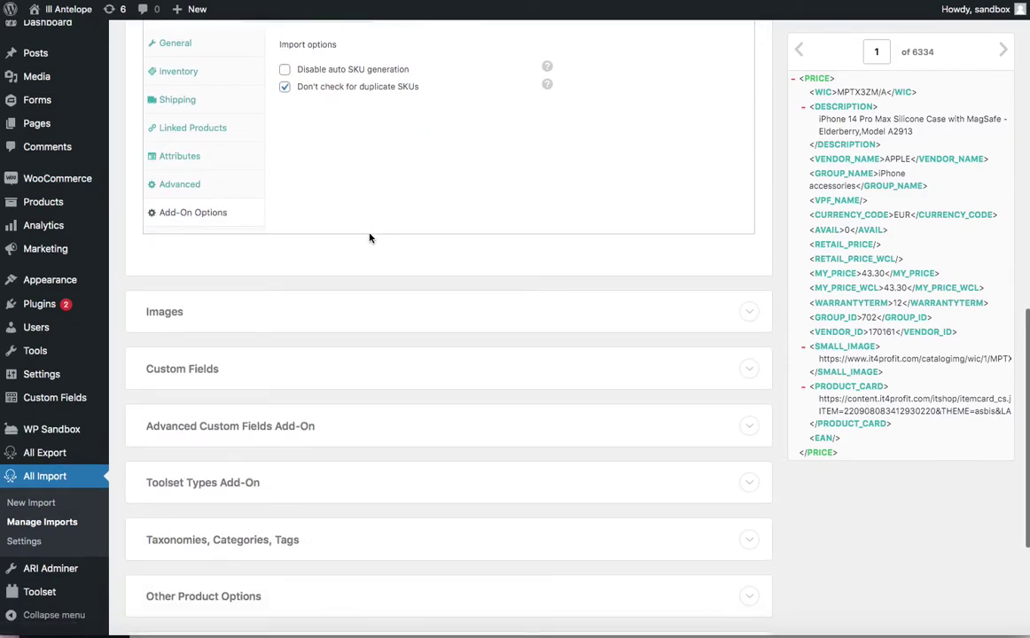
- Expand the Images and Custom Fields sections and review the image options and custom field mapping
{"action": "left_click", "coordinate": [752, 308]}
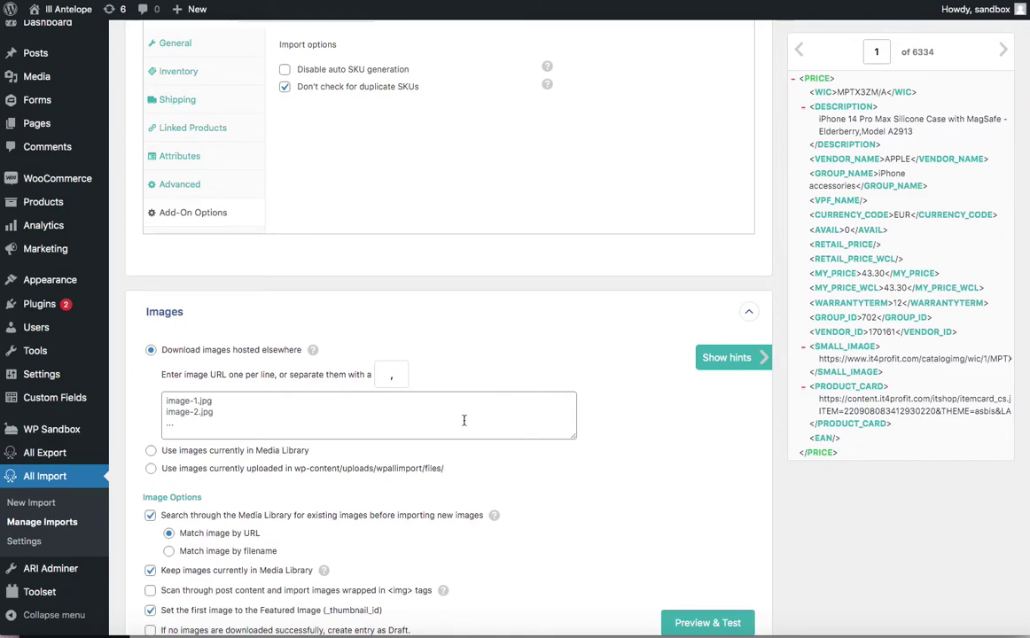
{"action": "scroll", "coordinate": [464, 420], "scroll_direction": "down", "scroll_amount": 5}
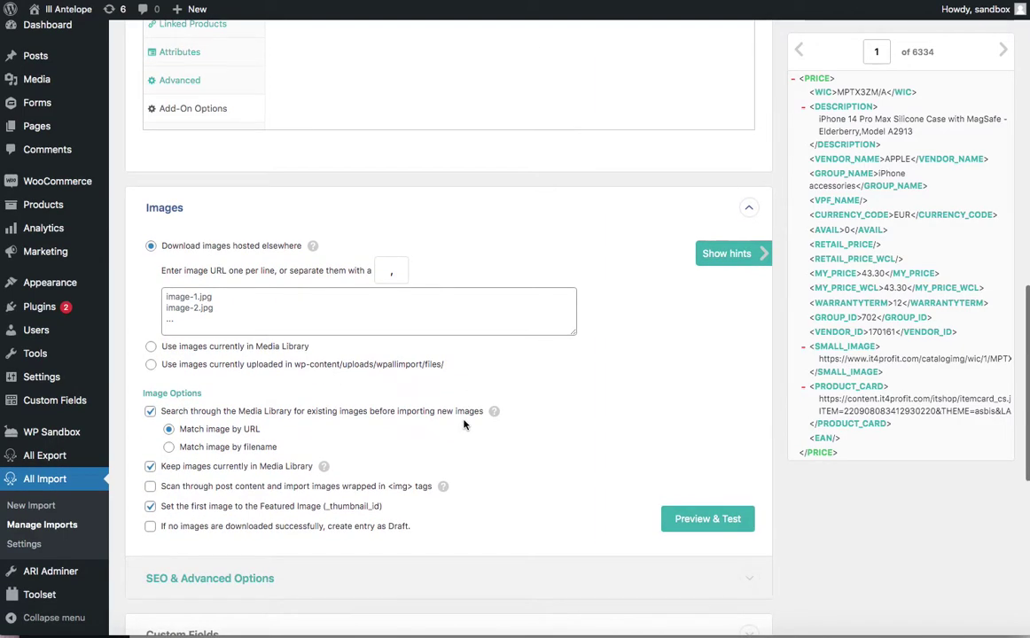
{"action": "scroll", "coordinate": [213, 288], "scroll_direction": "down", "scroll_amount": 2}
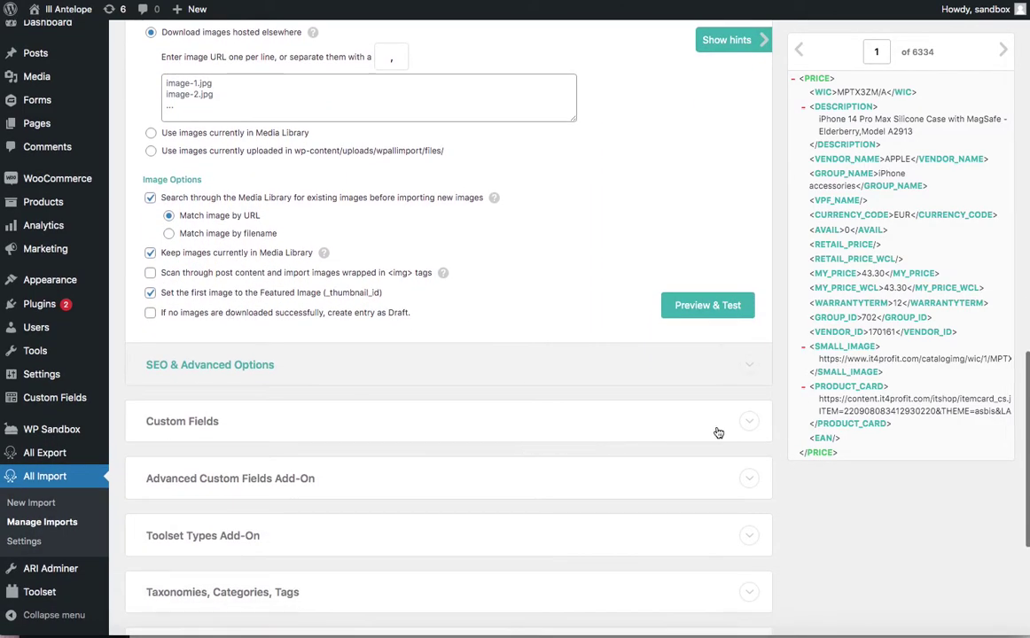
{"action": "left_click", "coordinate": [747, 420]}
{"action": "scroll", "coordinate": [700, 392], "scroll_direction": "down", "scroll_amount": 2}
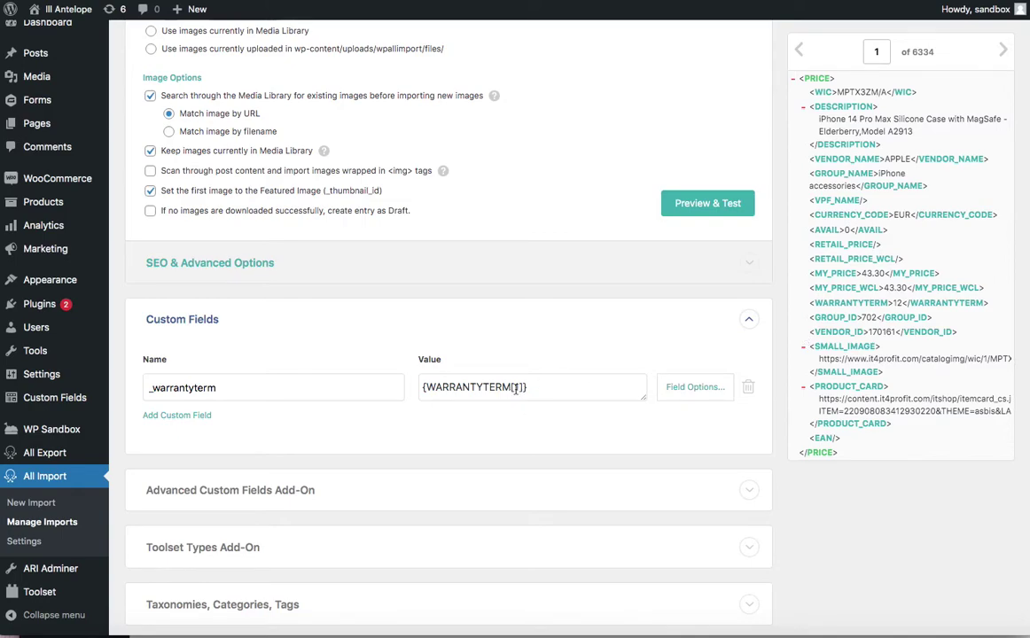
{"action": "scroll", "coordinate": [639, 328], "scroll_direction": "down", "scroll_amount": 3}
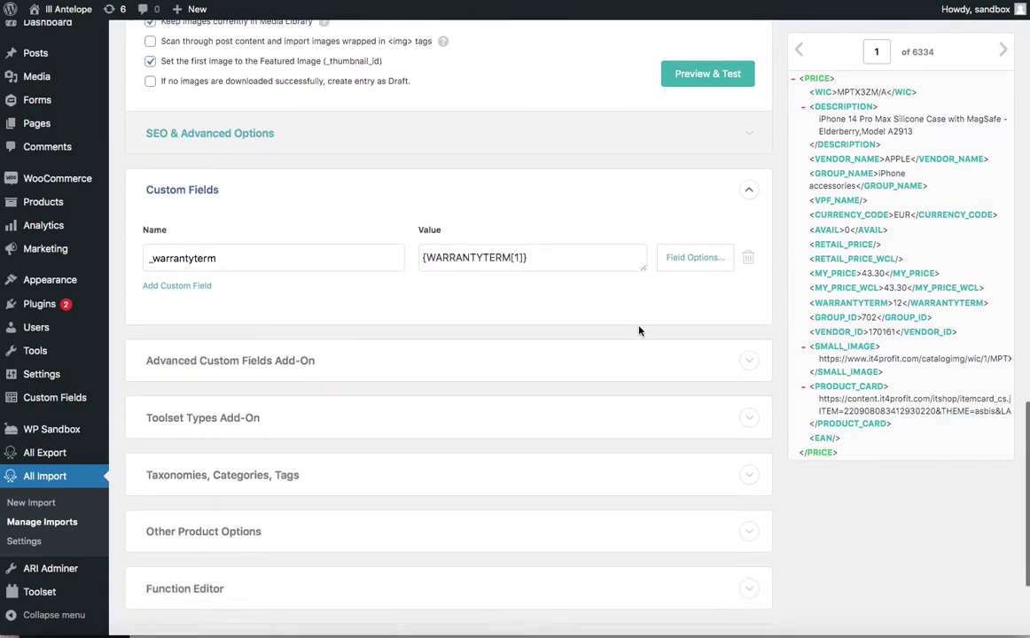
- Expand and check the Advanced Custom Fields Add-On, Toolset Types Add-On, and Taxonomies, Categories, Tags sections
{"action": "left_click", "coordinate": [706, 339]}
{"action": "scroll", "coordinate": [659, 330], "scroll_direction": "down", "scroll_amount": 1}
{"action": "scroll", "coordinate": [659, 330], "scroll_direction": "down", "scroll_amount": 1}
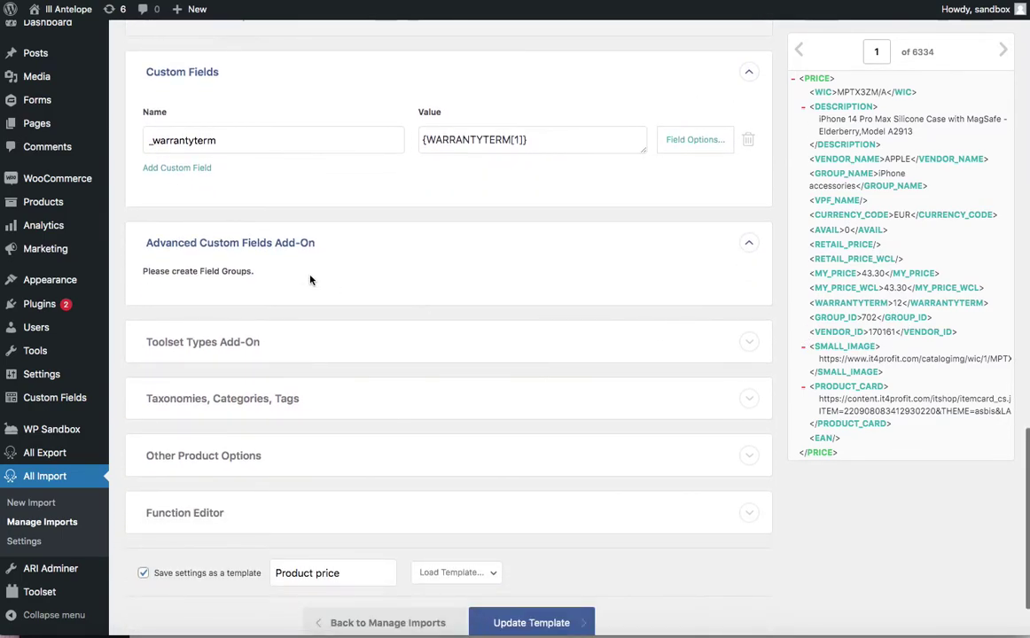
{"action": "left_click", "coordinate": [738, 342]}
{"action": "scroll", "coordinate": [687, 306], "scroll_direction": "down", "scroll_amount": 2}
{"action": "left_click", "coordinate": [713, 286]}
{"action": "scroll", "coordinate": [749, 381], "scroll_direction": "down", "scroll_amount": 2}
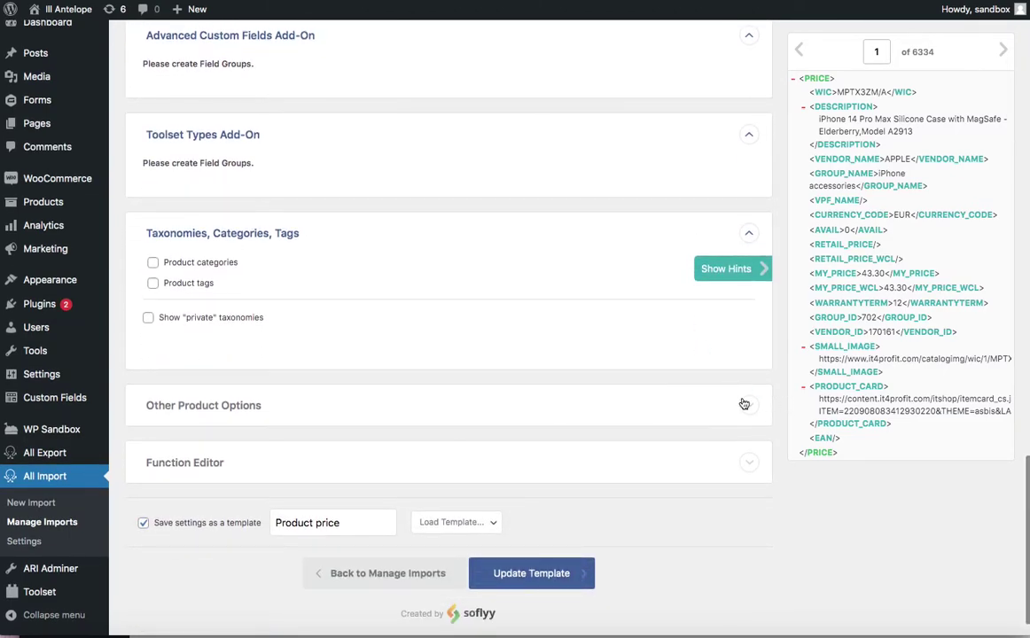
- Expand Other Product Options and review the post dates, comments, slug, author and page template settings
{"action": "left_click", "coordinate": [747, 405]}
{"action": "scroll", "coordinate": [665, 386], "scroll_direction": "down", "scroll_amount": 5}
{"action": "scroll", "coordinate": [662, 383], "scroll_direction": "down", "scroll_amount": 1}
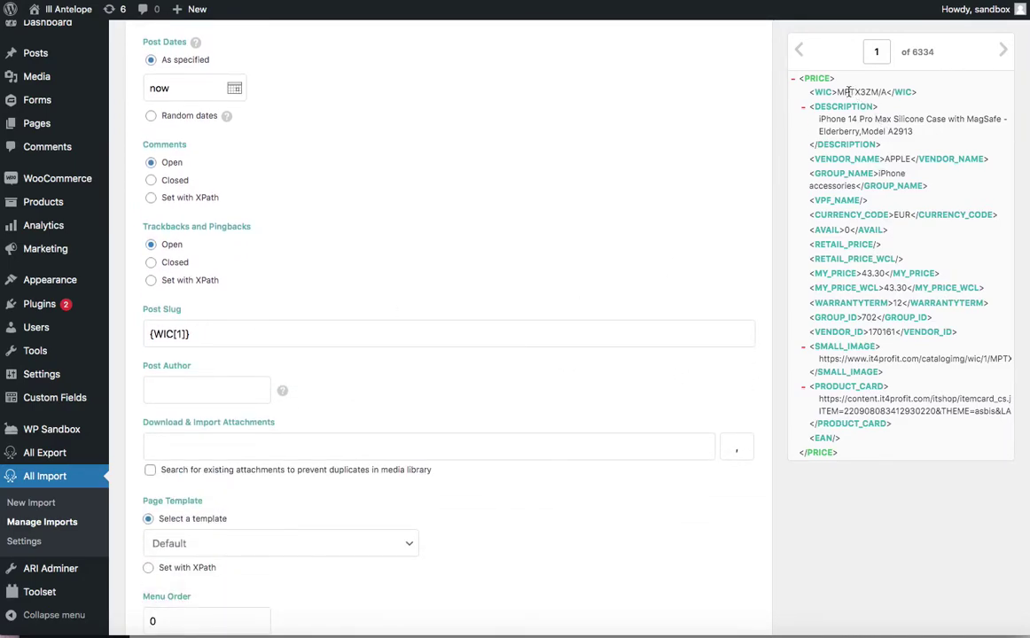
{"action": "scroll", "coordinate": [301, 340], "scroll_direction": "down", "scroll_amount": 2}
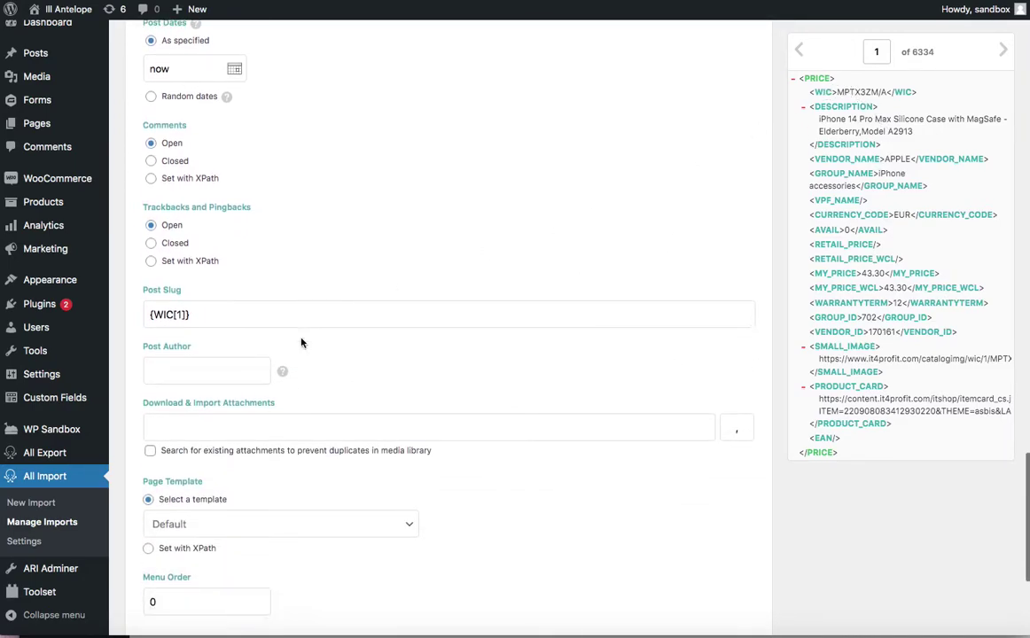
- Expand and check the Function Editor, and open the import settings of the PriceAvail.xml import
{"action": "scroll", "coordinate": [443, 372], "scroll_direction": "down", "scroll_amount": 1}
{"action": "left_click", "coordinate": [570, 433]}
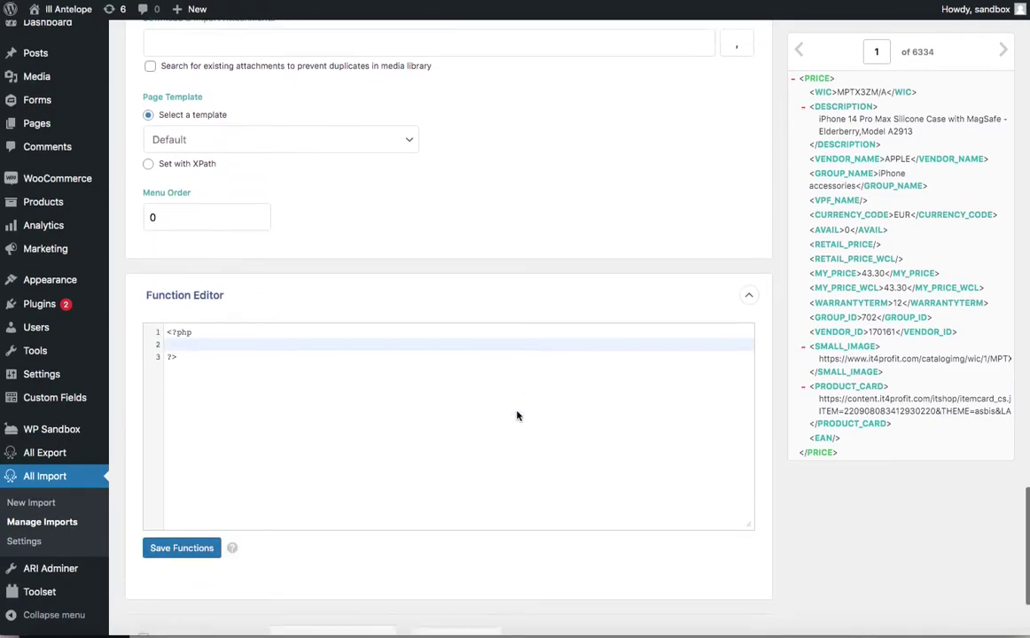
{"action": "scroll", "coordinate": [518, 416], "scroll_direction": "down", "scroll_amount": 2}
{"action": "left_click", "coordinate": [42, 522]}
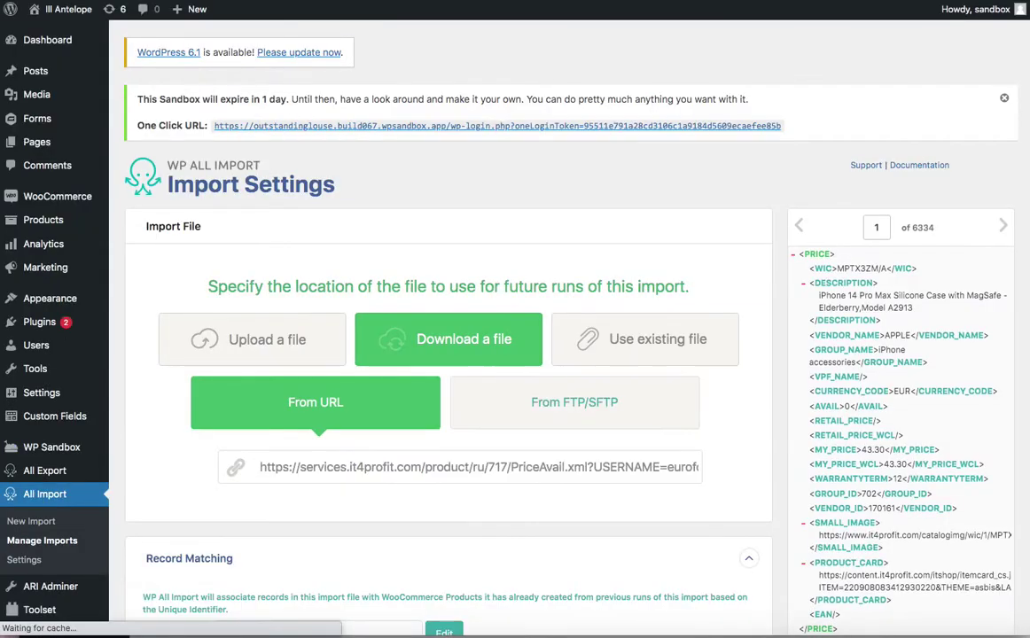
- Review the Record Matching rules and expand Configure Advanced Settings to check the speed, post type and XPath options
{"action": "scroll", "coordinate": [556, 132], "scroll_direction": "down", "scroll_amount": 2}
{"action": "scroll", "coordinate": [556, 131], "scroll_direction": "down", "scroll_amount": 4}
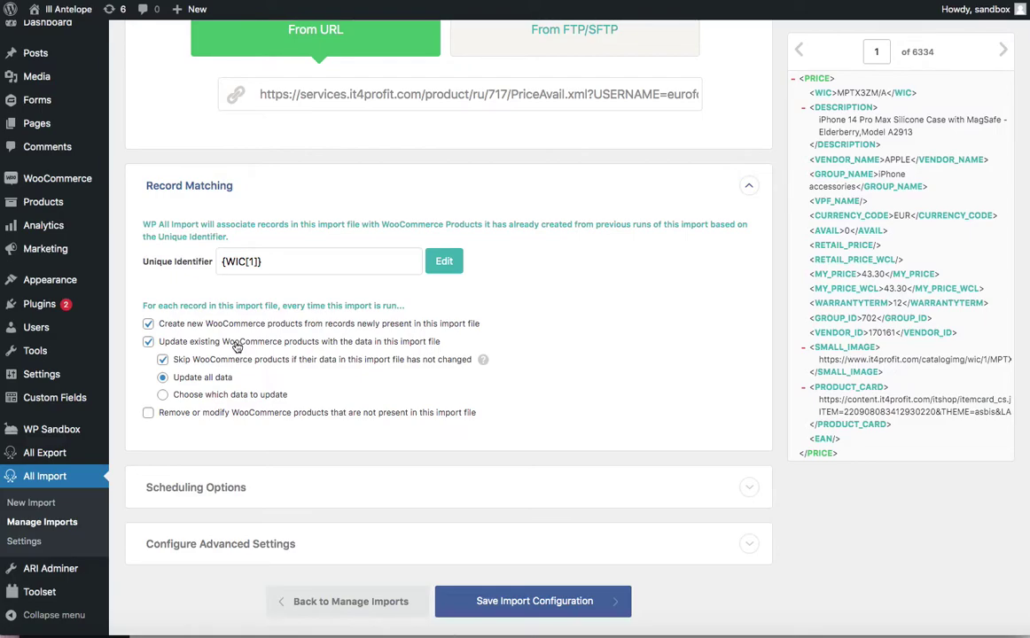
{"action": "scroll", "coordinate": [237, 347], "scroll_direction": "down", "scroll_amount": 1}
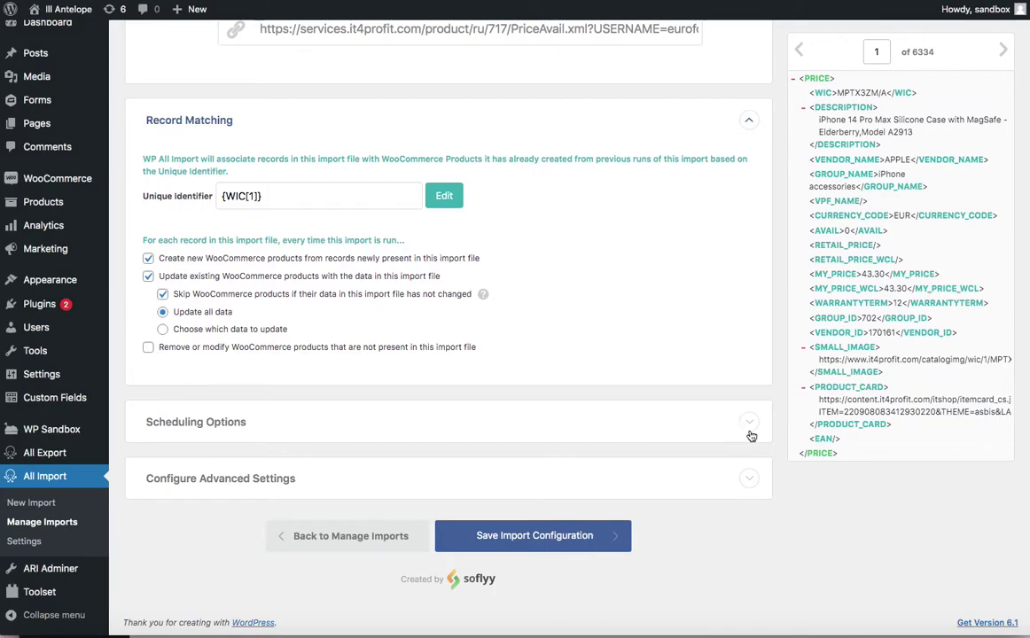
{"action": "left_click", "coordinate": [747, 478]}
{"action": "scroll", "coordinate": [623, 399], "scroll_direction": "down", "scroll_amount": 5}
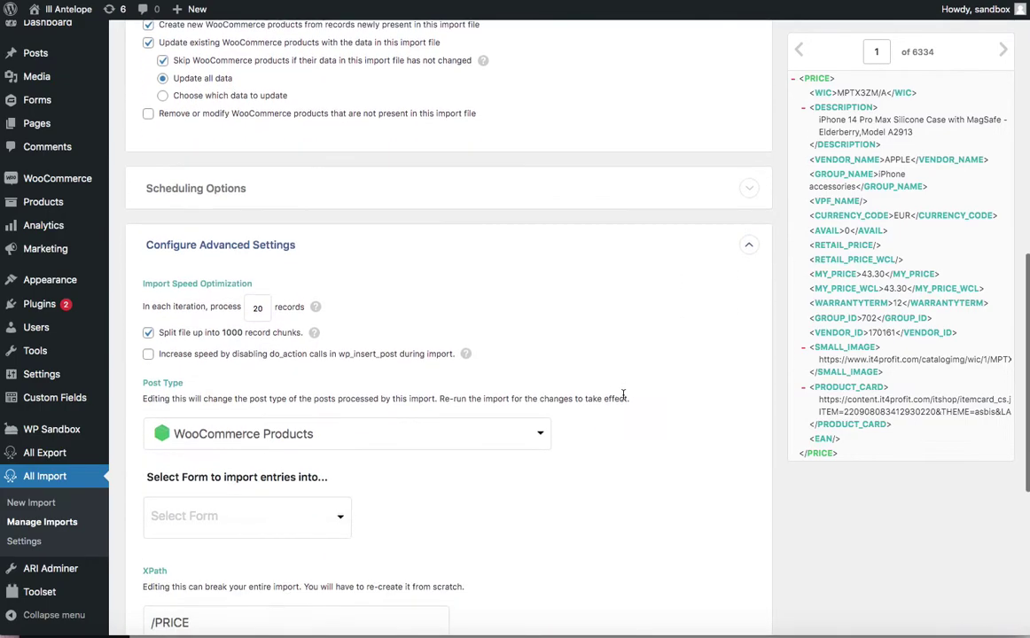
{"action": "scroll", "coordinate": [202, 280], "scroll_direction": "down", "scroll_amount": 5}
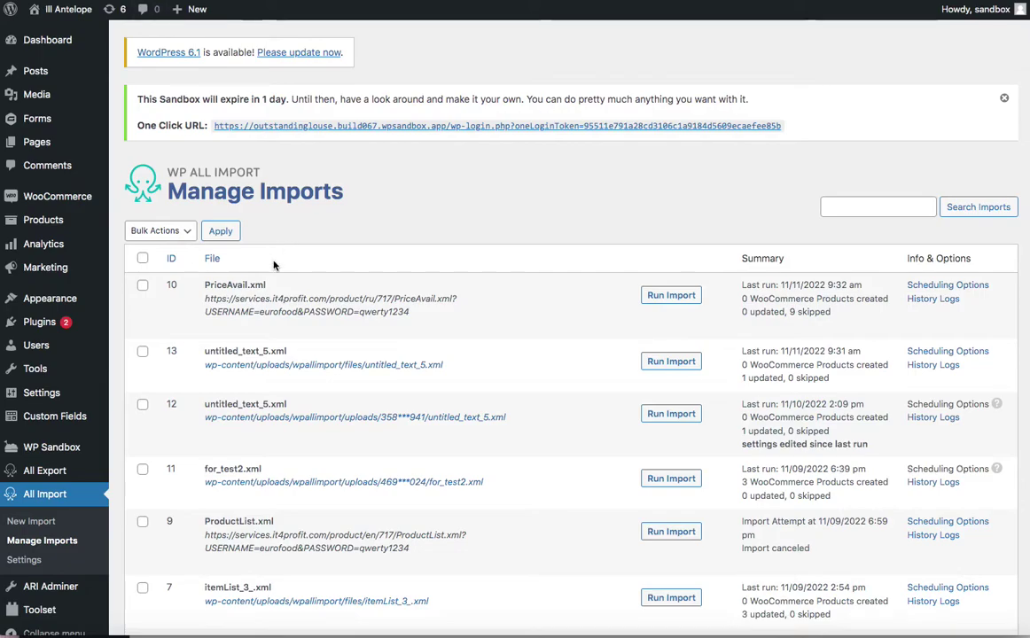
- Open the template of the untitled_text_5.xml import with ID 13 and review the product XML's attribute list
{"action": "mouse_move", "coordinate": [229, 381]}
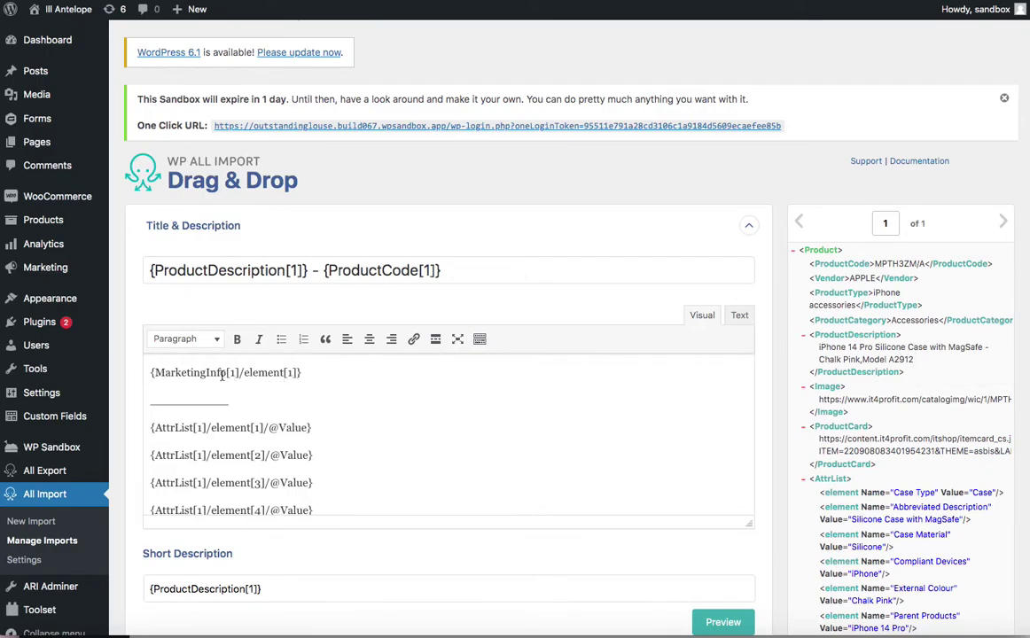
{"action": "scroll", "coordinate": [861, 361], "scroll_direction": "down", "scroll_amount": 10}
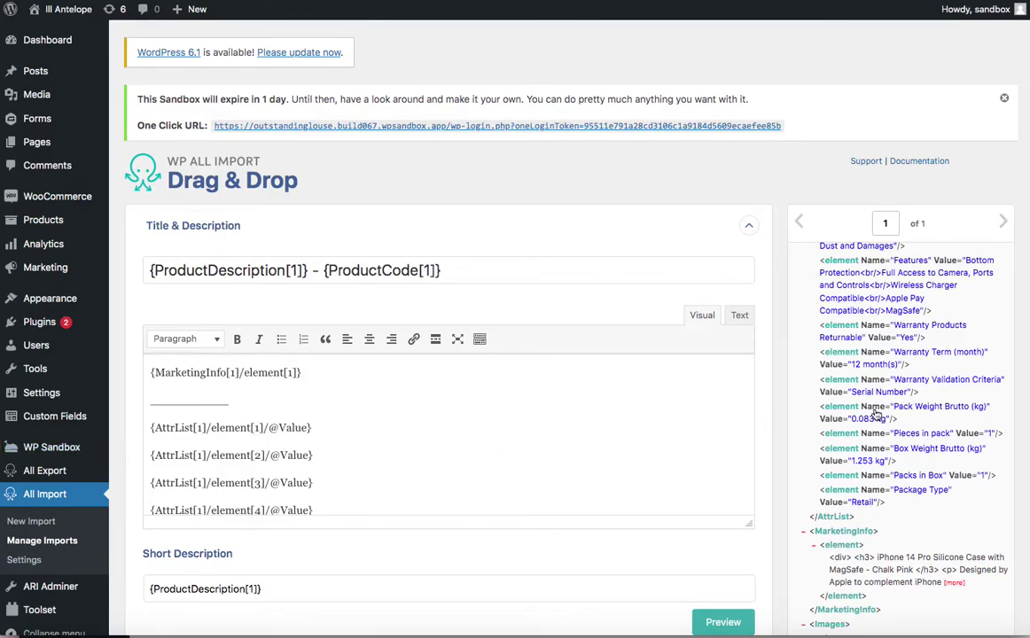
{"action": "scroll", "coordinate": [873, 407], "scroll_direction": "up", "scroll_amount": 5}
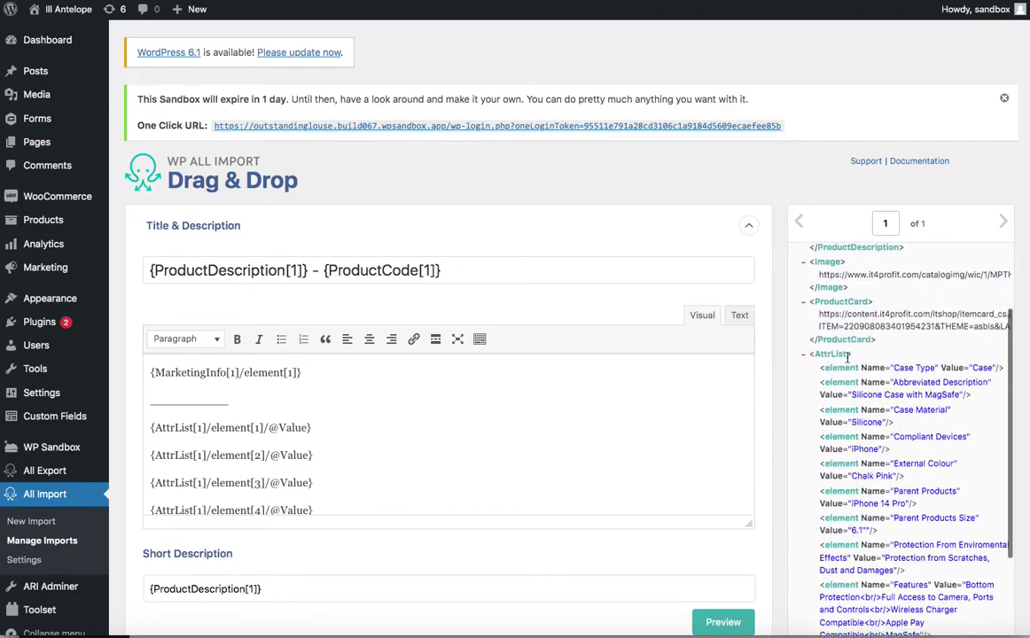
{"action": "scroll", "coordinate": [848, 354], "scroll_direction": "up", "scroll_amount": 1}
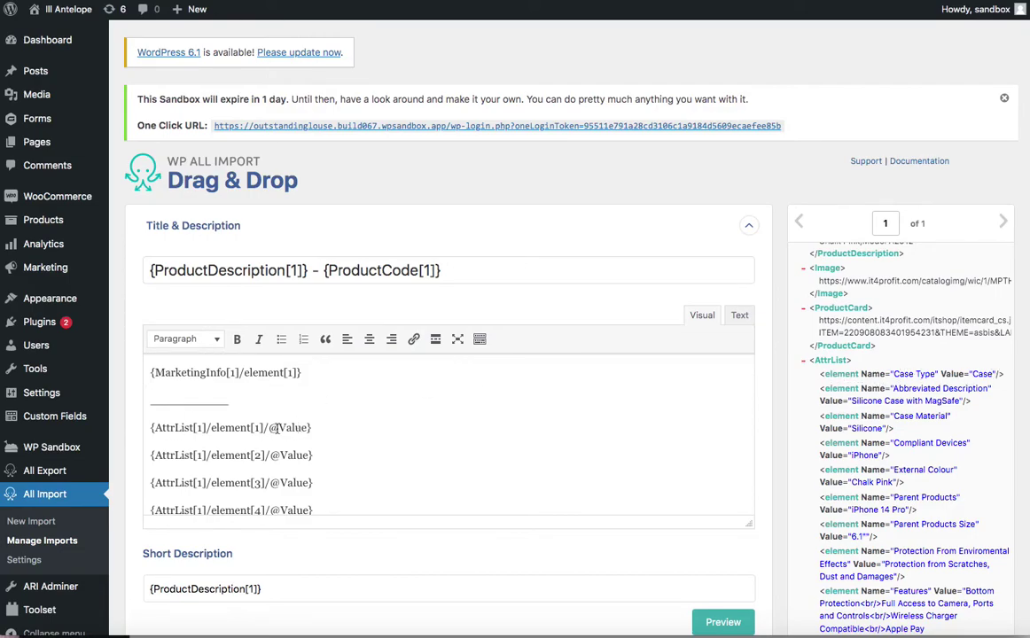
{"action": "left_click_drag", "start_coordinate": [268, 428], "coordinate": [308, 428]}
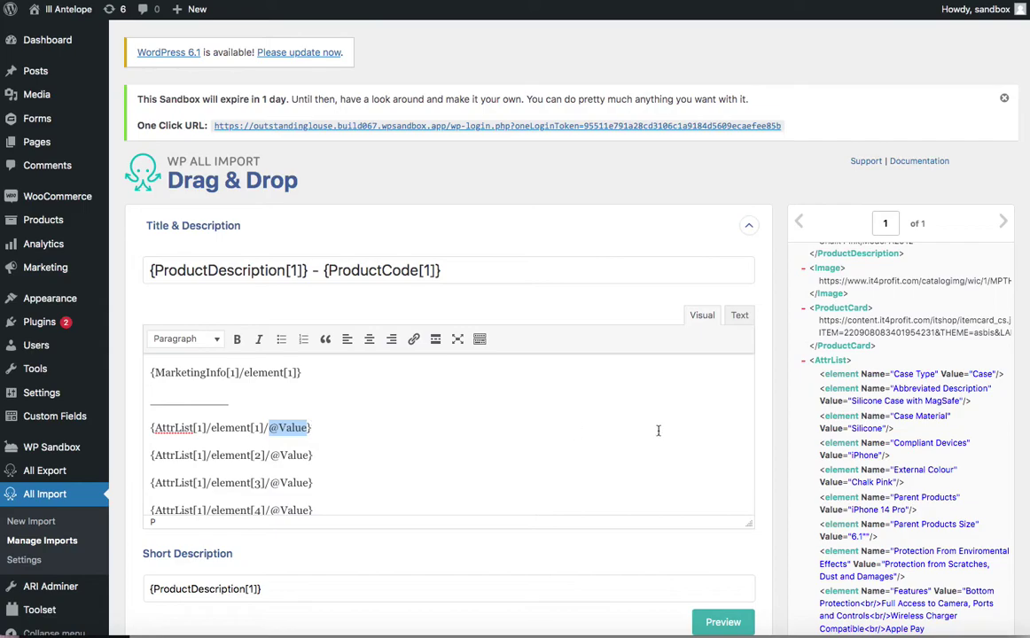
{"action": "left_click_drag", "start_coordinate": [971, 374], "coordinate": [993, 374]}
{"action": "left_click", "coordinate": [182, 419]}
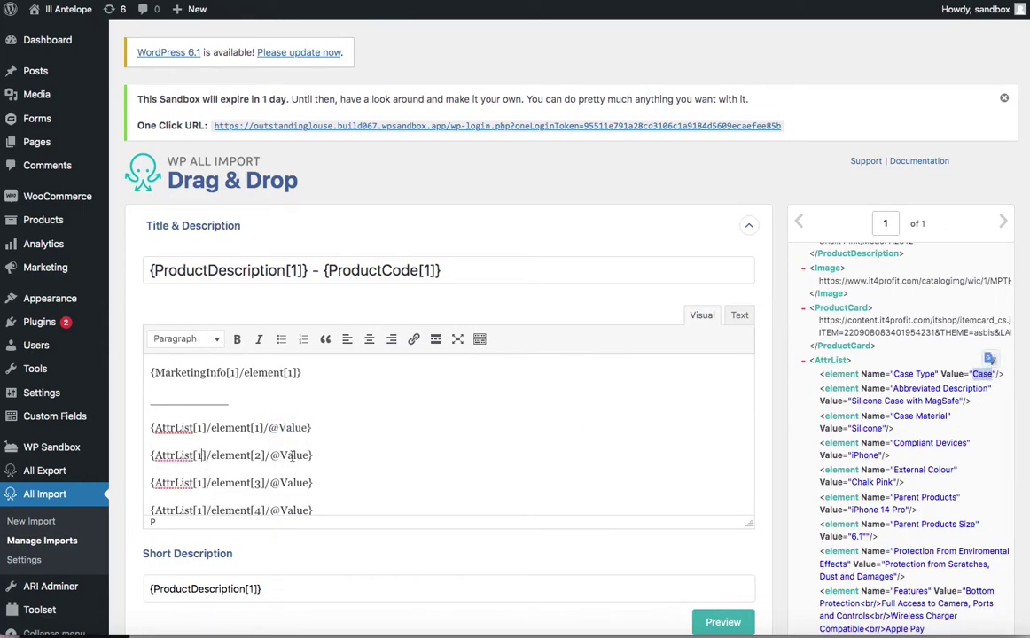
{"action": "left_click", "coordinate": [258, 454]}
{"action": "left_click_drag", "start_coordinate": [892, 416], "coordinate": [949, 414]}
{"action": "left_click_drag", "start_coordinate": [851, 428], "coordinate": [862, 453]}
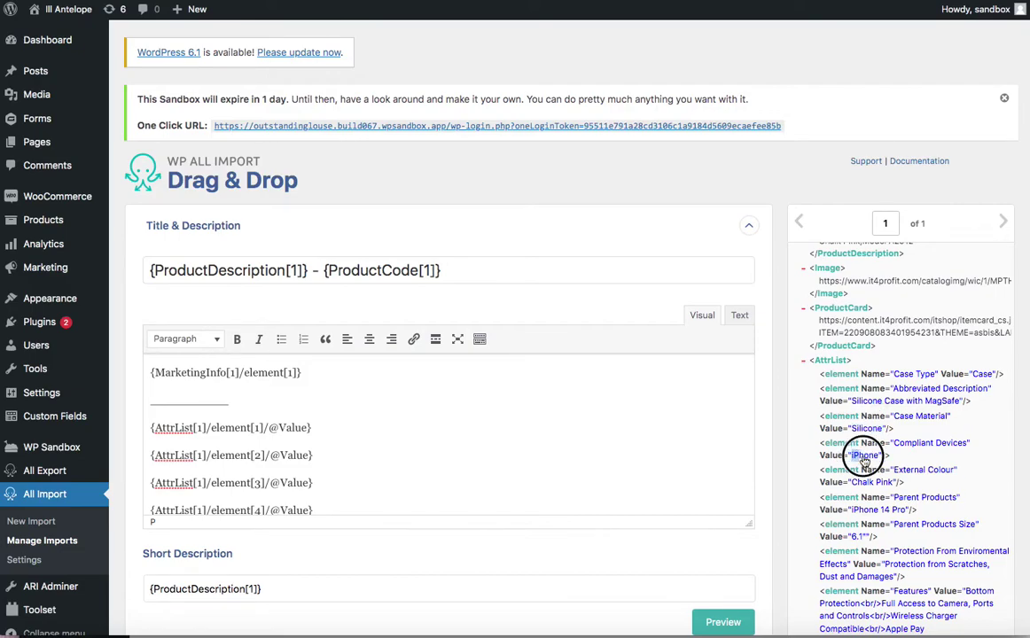
{"action": "left_click", "coordinate": [876, 459]}
- Go through the description's AttrList placeholders up to element[20] and check them against the product XML
{"action": "scroll", "coordinate": [399, 412], "scroll_direction": "down", "scroll_amount": 1}
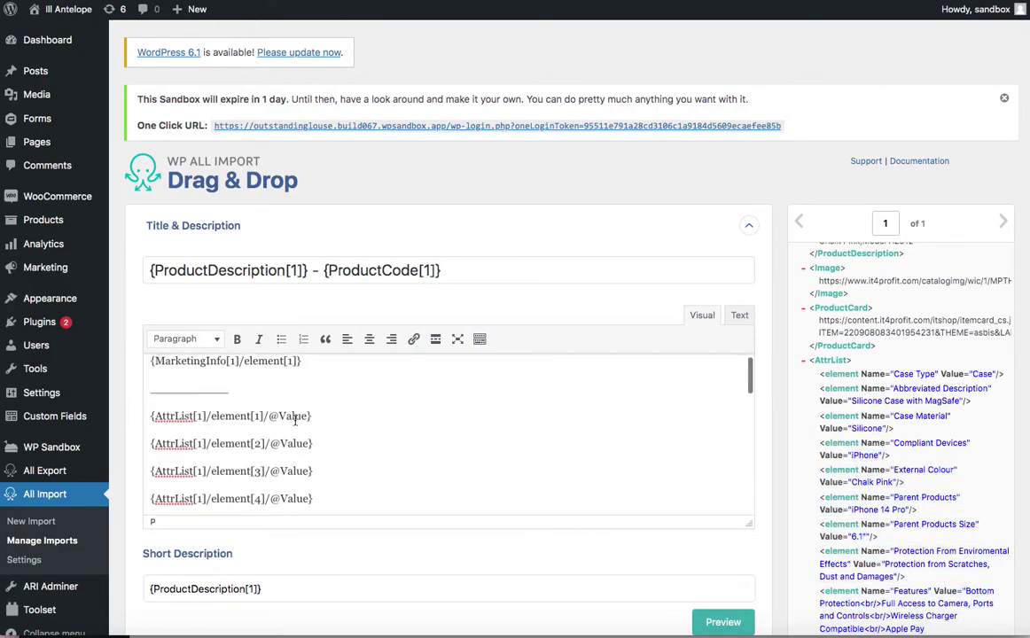
{"action": "scroll", "coordinate": [837, 426], "scroll_direction": "down", "scroll_amount": 3}
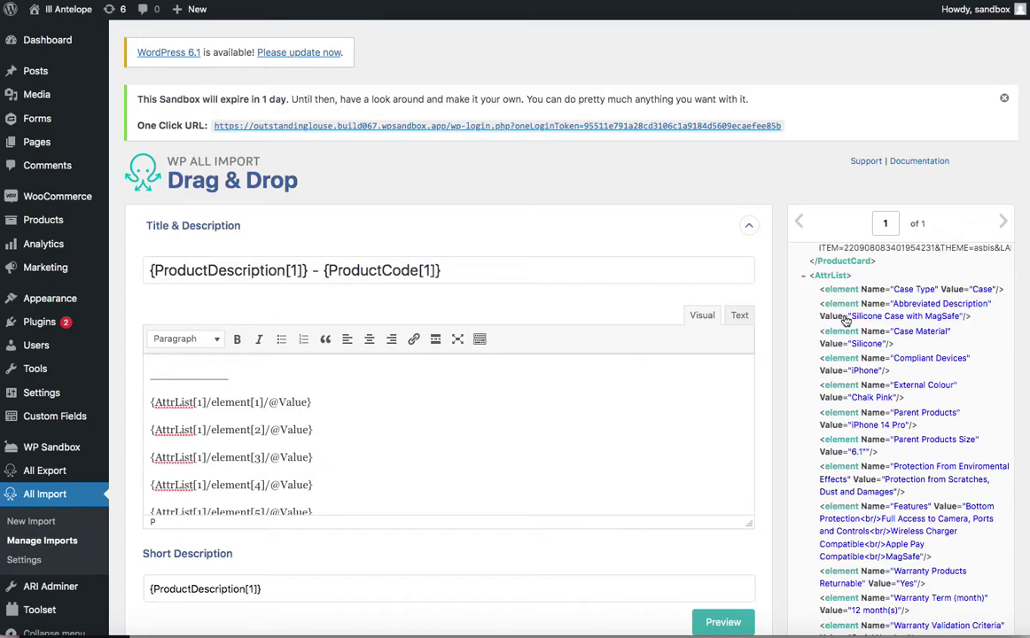
{"action": "scroll", "coordinate": [534, 443], "scroll_direction": "down", "scroll_amount": 5}
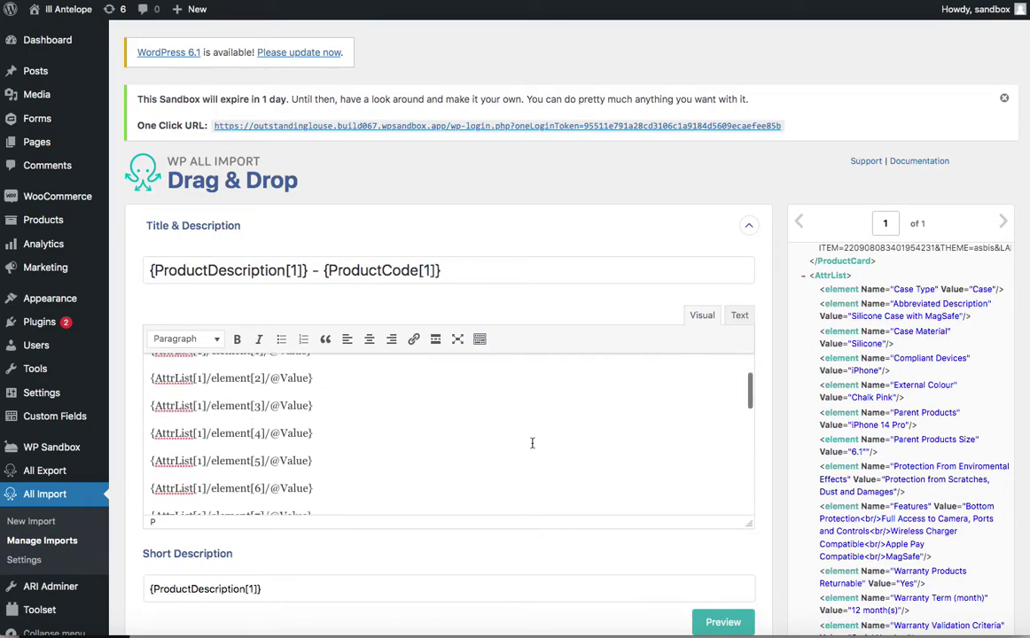
{"action": "scroll", "coordinate": [533, 442], "scroll_direction": "down", "scroll_amount": 10}
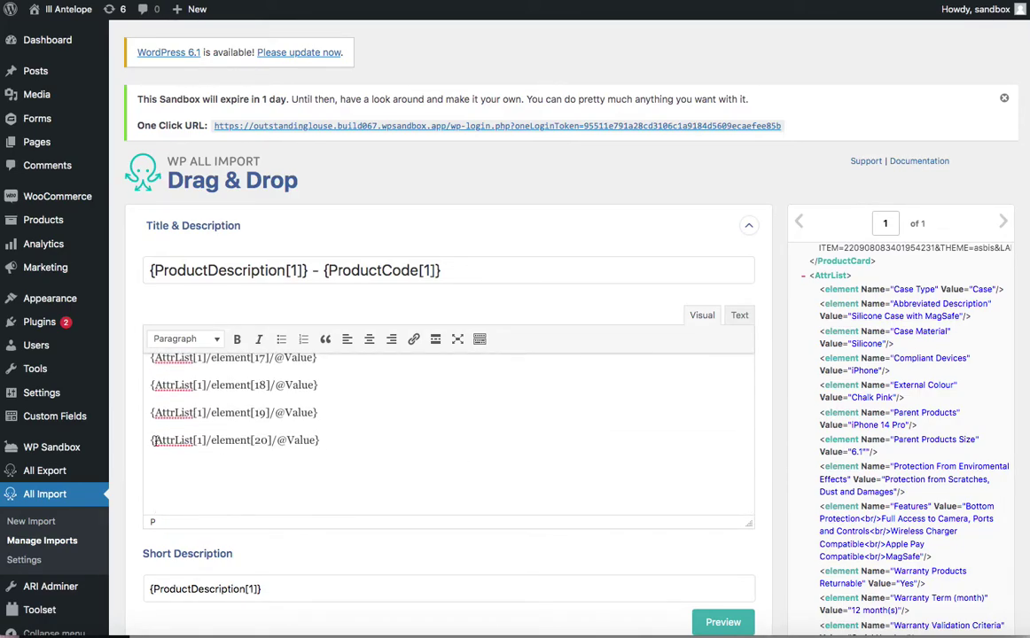
{"action": "scroll", "coordinate": [328, 452], "scroll_direction": "up", "scroll_amount": 15}
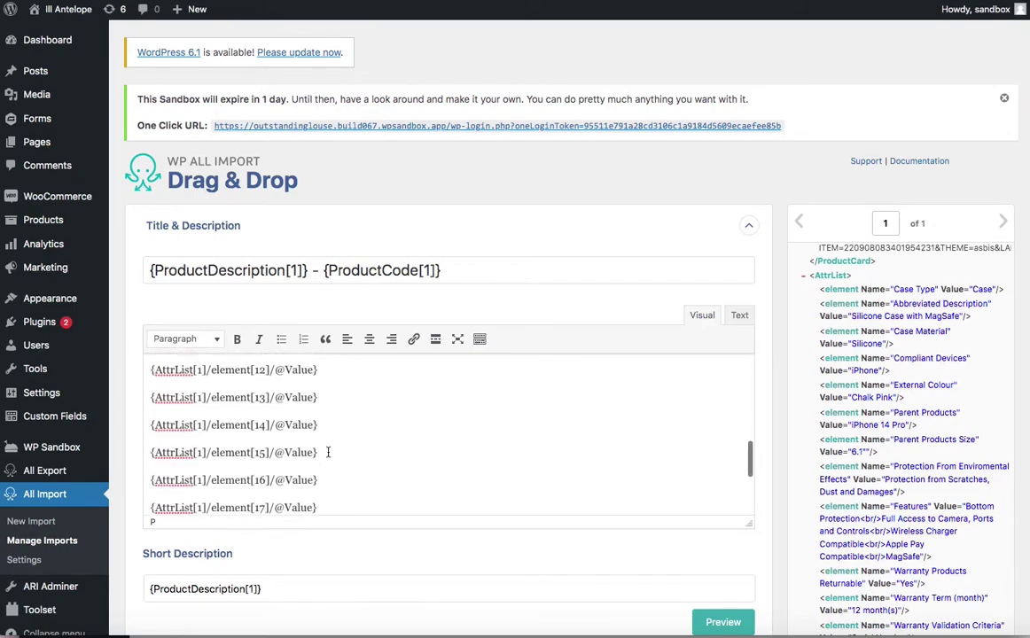
{"action": "scroll", "coordinate": [328, 452], "scroll_direction": "up", "scroll_amount": 3}
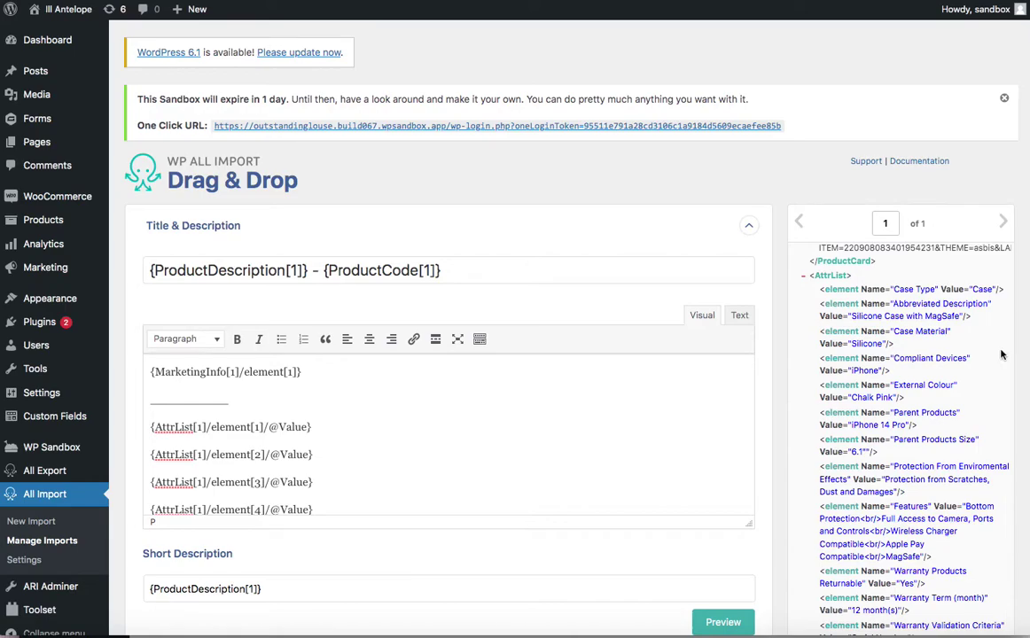
{"action": "scroll", "coordinate": [609, 425], "scroll_direction": "down", "scroll_amount": 4}
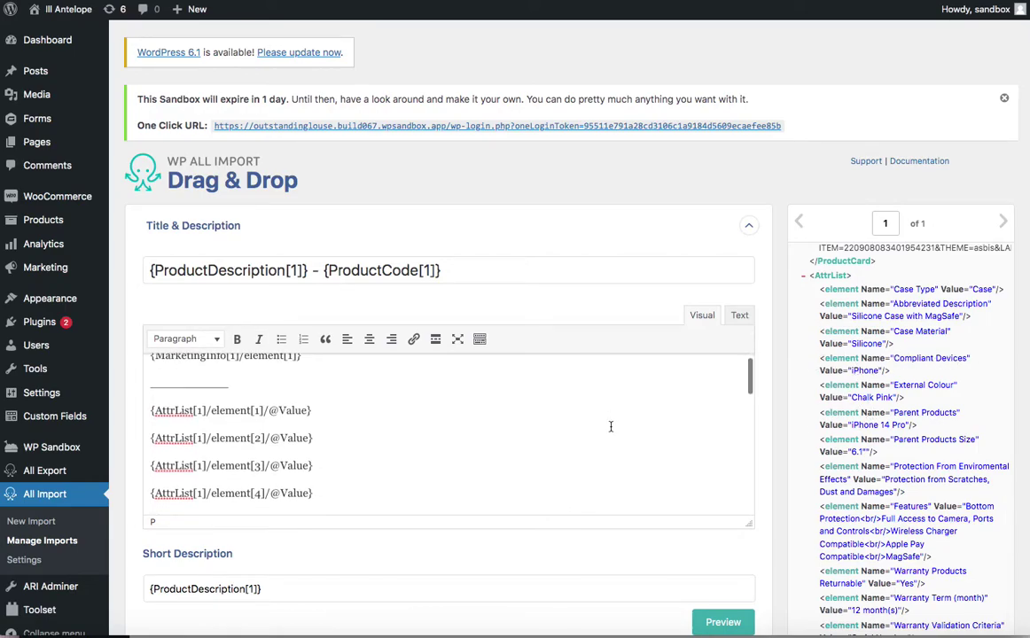
{"action": "scroll", "coordinate": [632, 502], "scroll_direction": "down", "scroll_amount": 3}
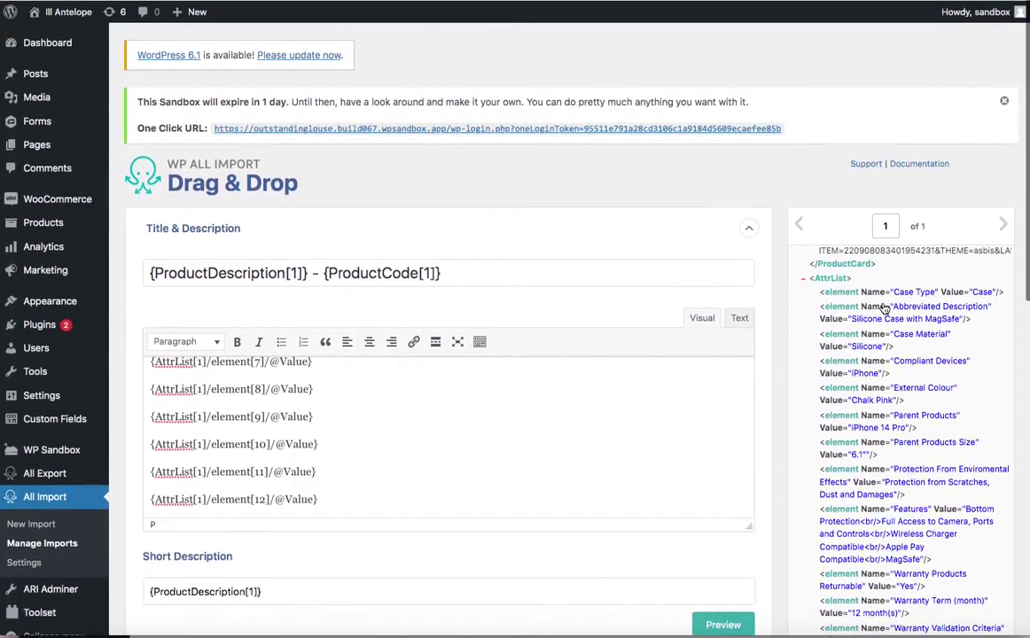
{"action": "scroll", "coordinate": [885, 308], "scroll_direction": "down", "scroll_amount": 2}
{"action": "scroll", "coordinate": [850, 231], "scroll_direction": "up", "scroll_amount": 4}
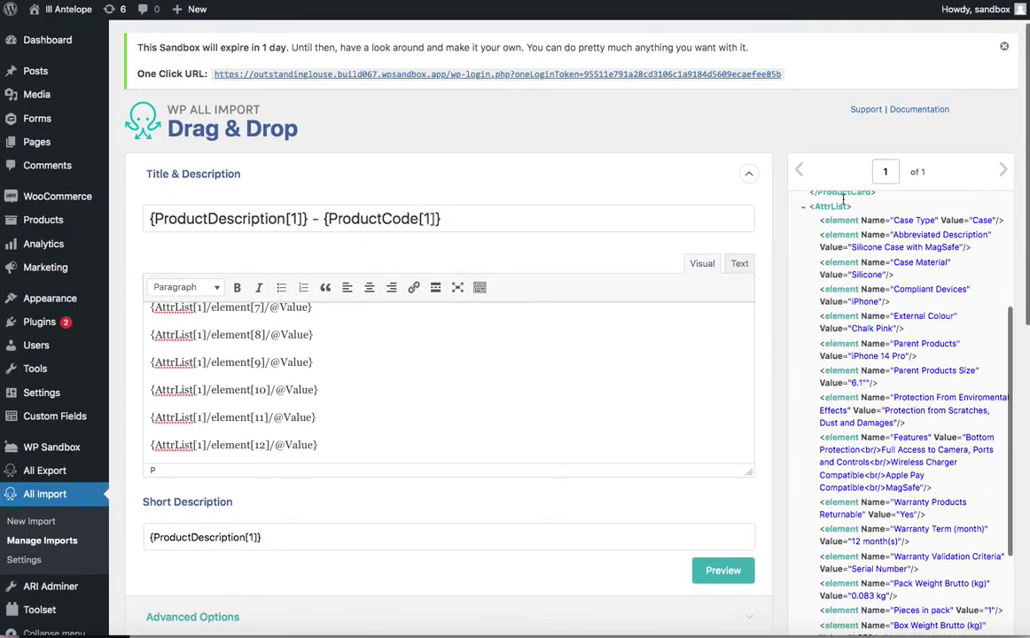
{"action": "scroll", "coordinate": [843, 205], "scroll_direction": "up", "scroll_amount": 5}
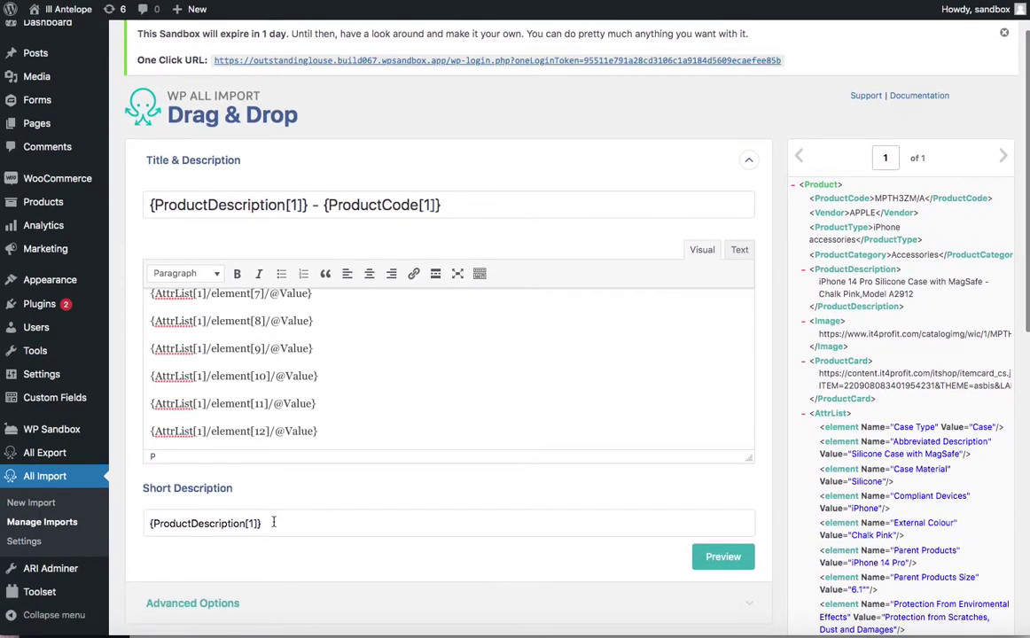
- Expand the WooCommerce Add-On section and review its general, inventory and shipping settings, comparing the weight mapping with the XML
{"action": "scroll", "coordinate": [266, 470], "scroll_direction": "down", "scroll_amount": 3}
{"action": "scroll", "coordinate": [706, 404], "scroll_direction": "down", "scroll_amount": 2}
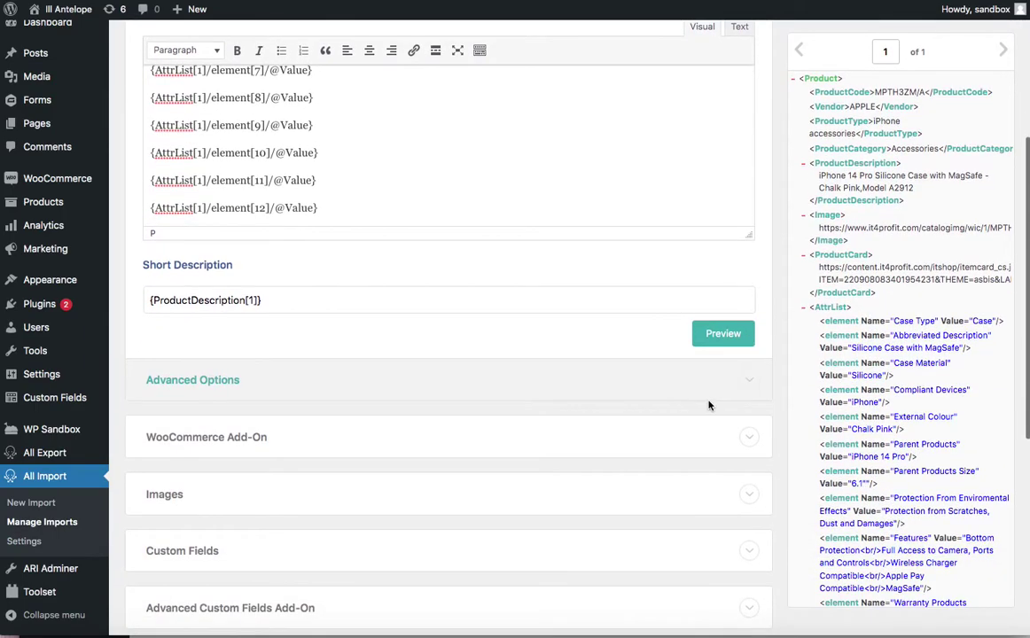
{"action": "left_click", "coordinate": [744, 304]}
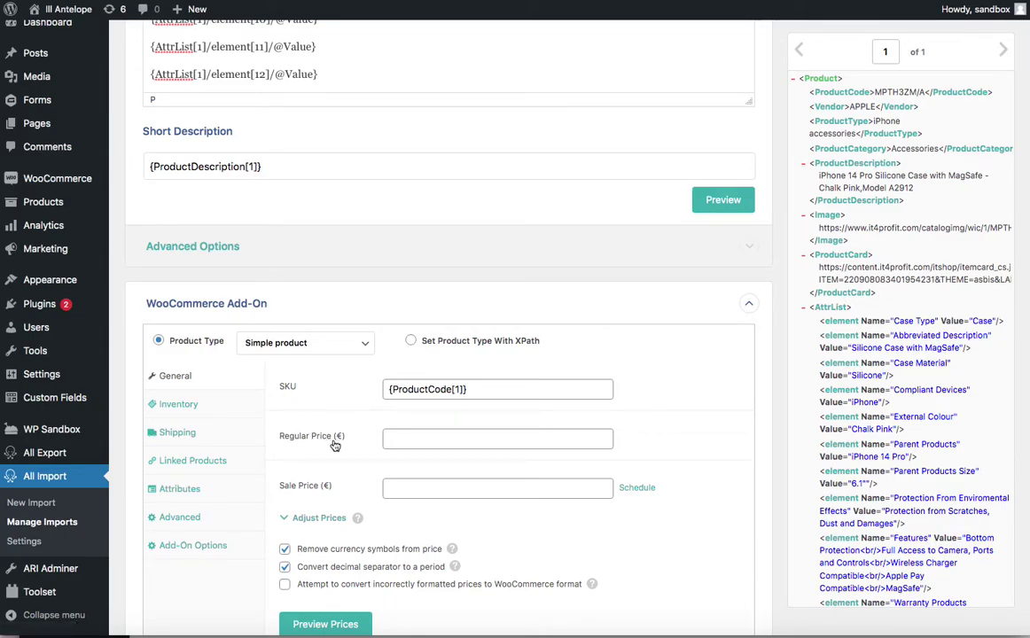
{"action": "left_click", "coordinate": [182, 406]}
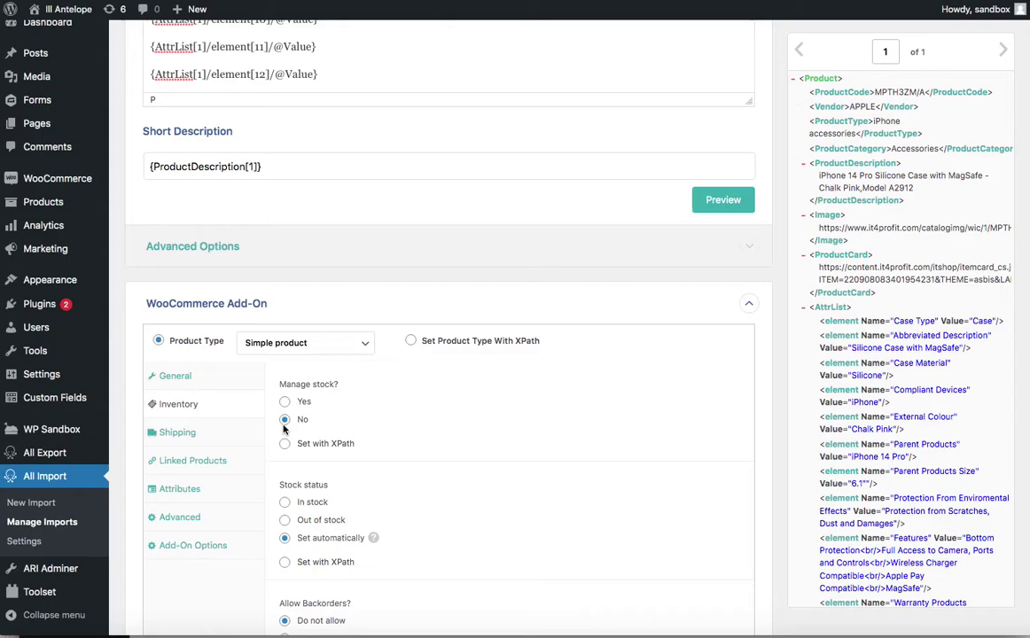
{"action": "scroll", "coordinate": [354, 421], "scroll_direction": "down", "scroll_amount": 3}
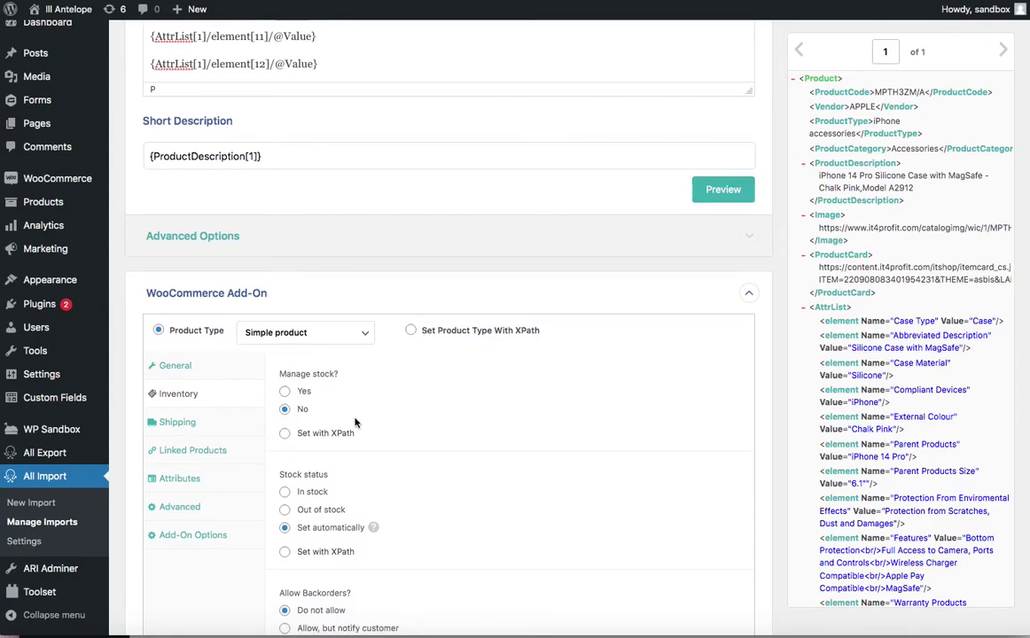
{"action": "scroll", "coordinate": [354, 422], "scroll_direction": "down", "scroll_amount": 2}
{"action": "left_click", "coordinate": [188, 209]}
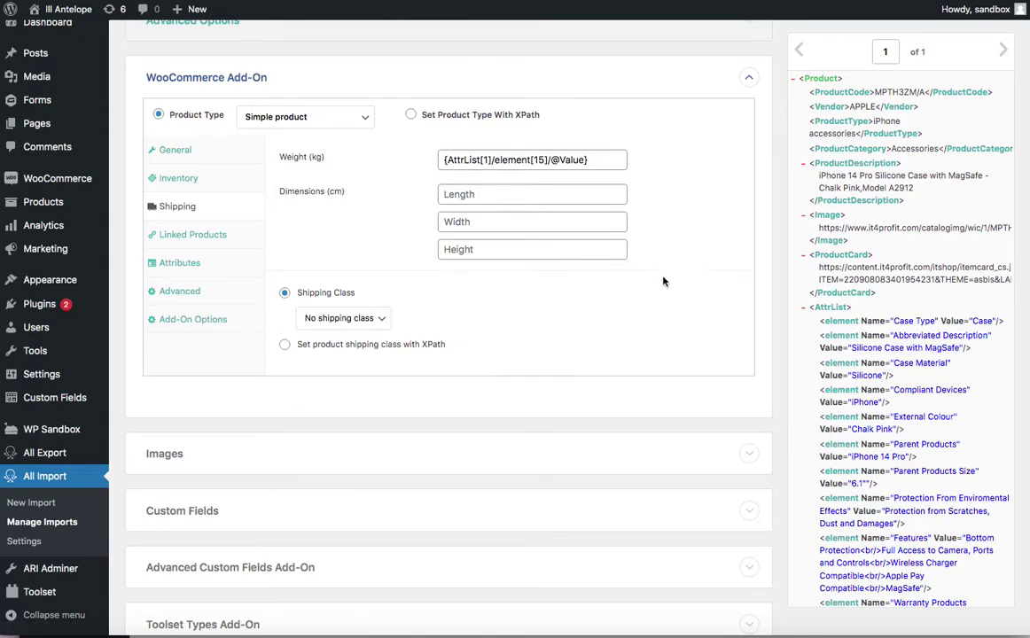
{"action": "scroll", "coordinate": [908, 473], "scroll_direction": "down", "scroll_amount": 6}
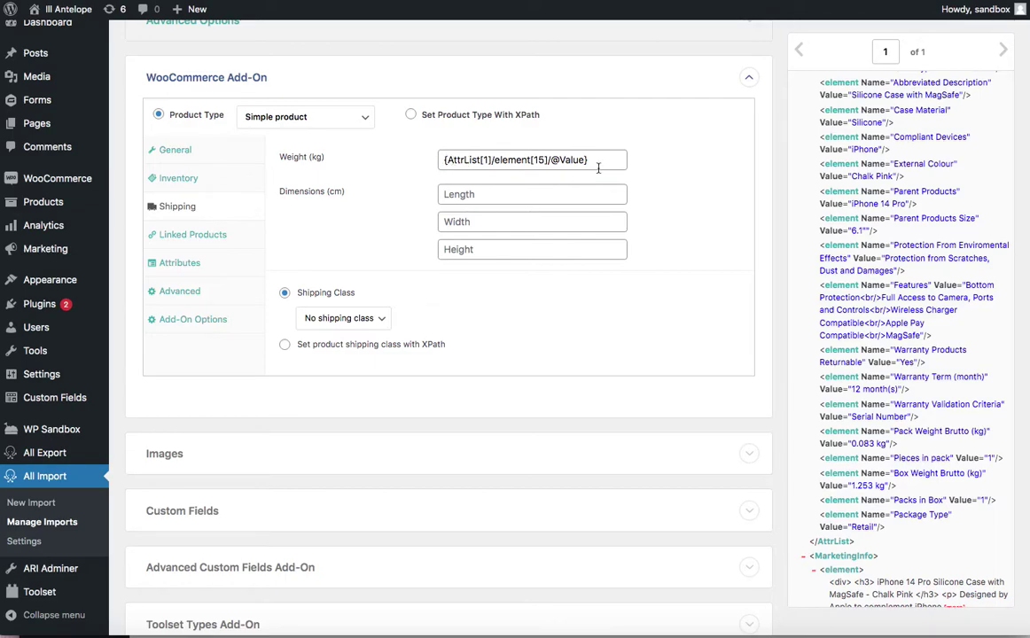
- Review the WooCommerce Add-On's linked products, attributes, advanced and add-on option settings for the untitled_text_5.xml import
{"action": "left_click", "coordinate": [187, 237]}
{"action": "left_click", "coordinate": [187, 264]}
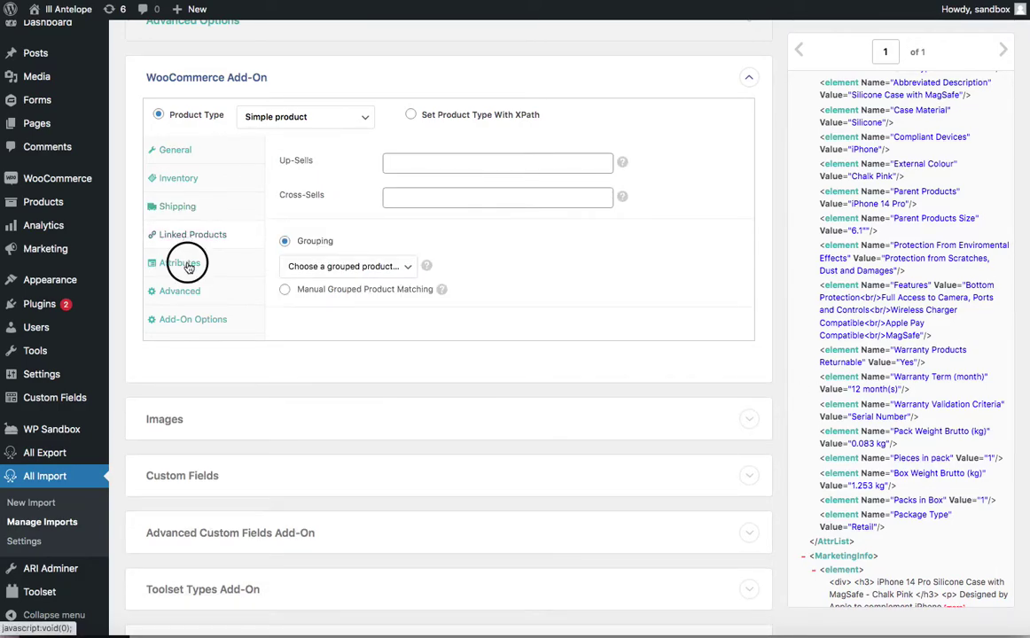
{"action": "left_click", "coordinate": [187, 294]}
{"action": "left_click", "coordinate": [191, 320]}
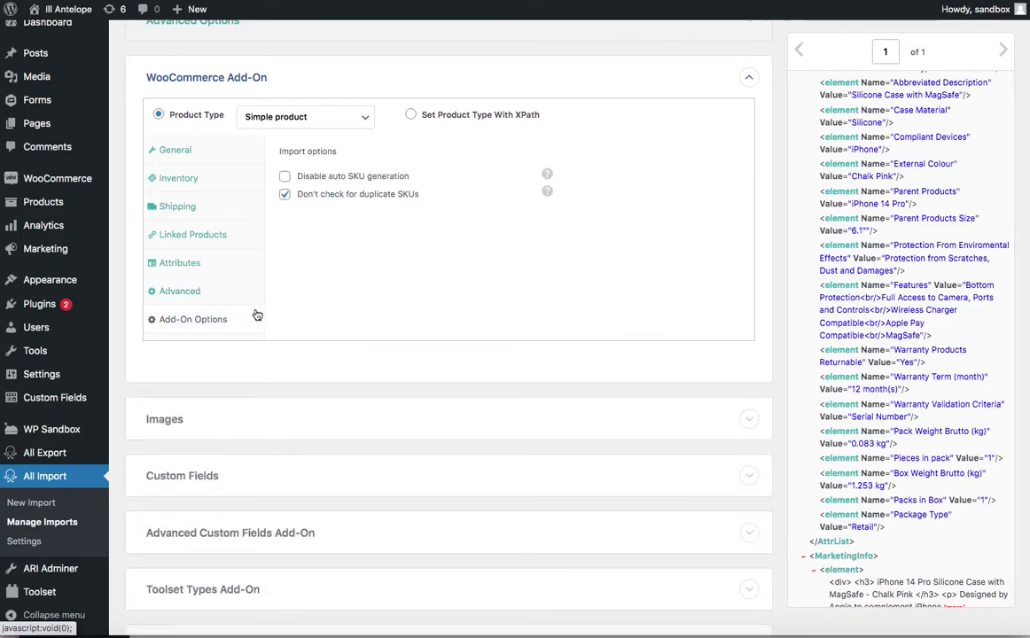
{"action": "scroll", "coordinate": [337, 287], "scroll_direction": "down", "scroll_amount": 1}
{"action": "scroll", "coordinate": [244, 173], "scroll_direction": "up", "scroll_amount": 2}
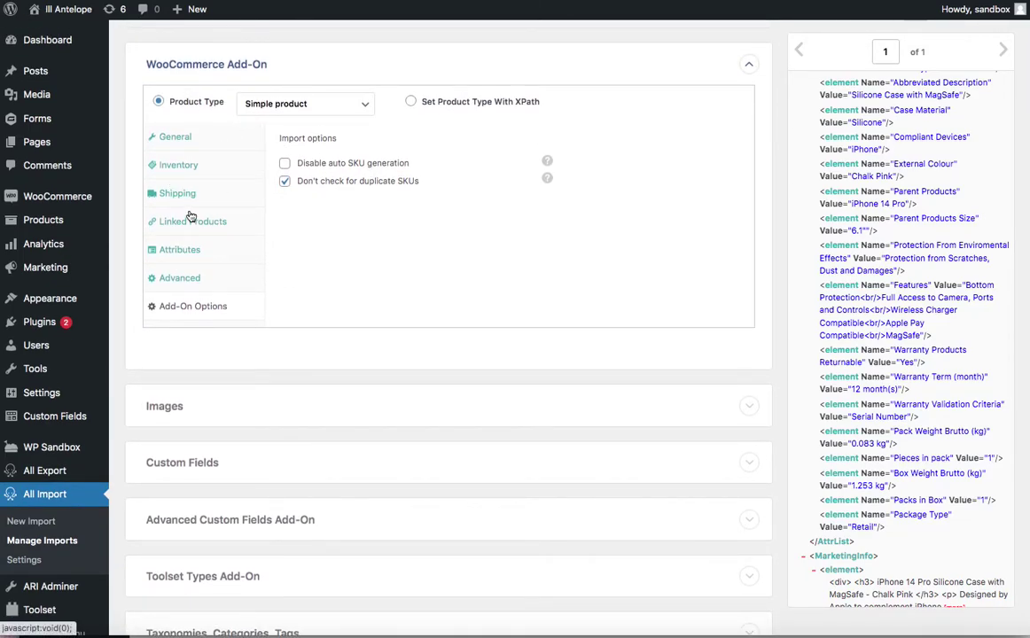
{"action": "scroll", "coordinate": [191, 215], "scroll_direction": "down", "scroll_amount": 1}
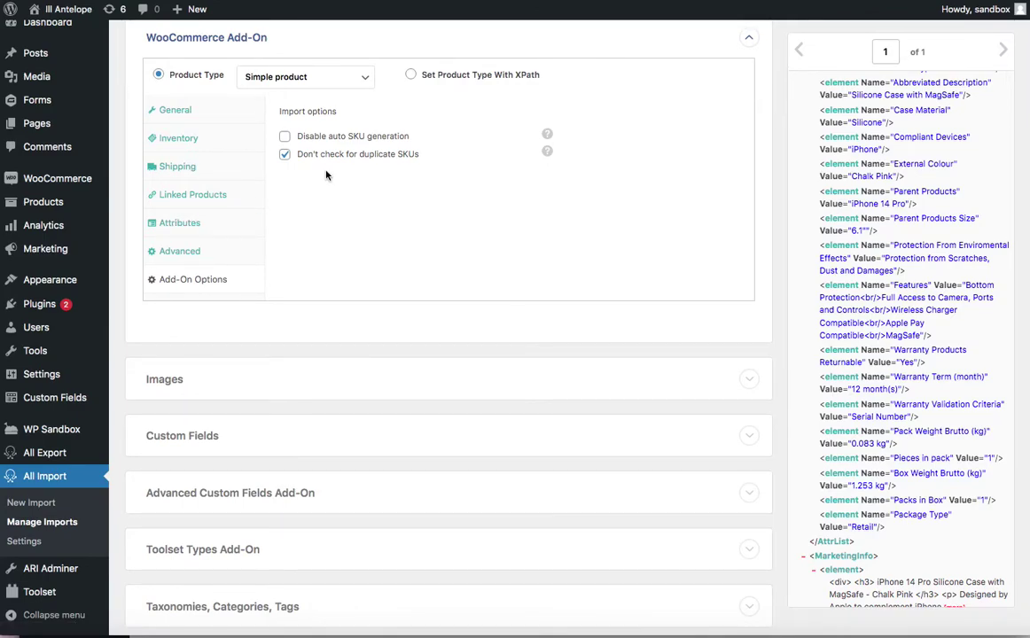
- Expand the Images section and compare its image URL placeholders with the Images element in the product XML
{"action": "scroll", "coordinate": [391, 269], "scroll_direction": "down", "scroll_amount": 2}
{"action": "left_click", "coordinate": [753, 316]}
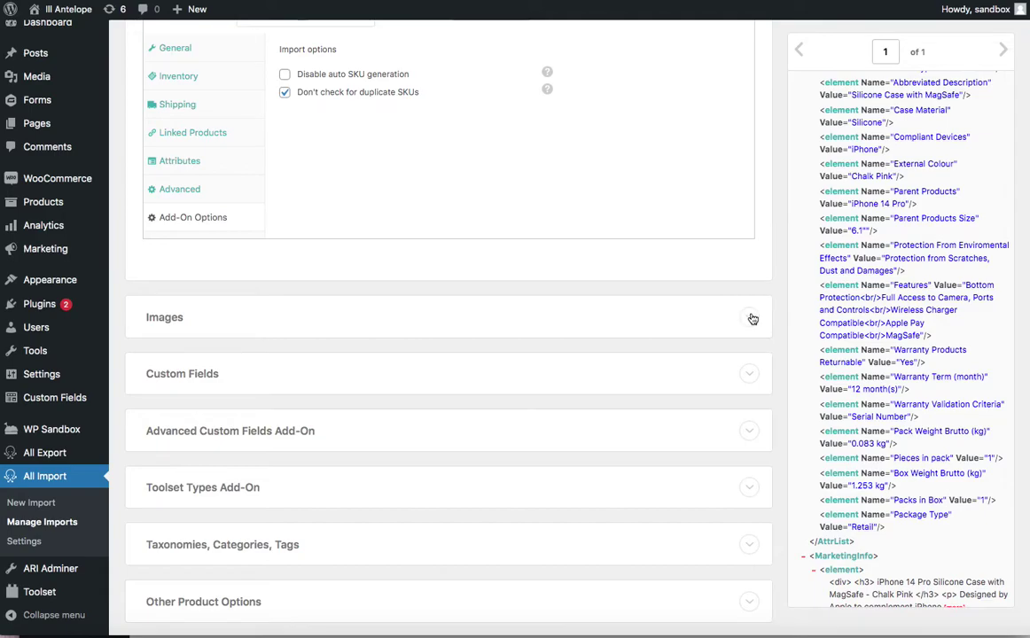
{"action": "scroll", "coordinate": [886, 532], "scroll_direction": "down", "scroll_amount": 4}
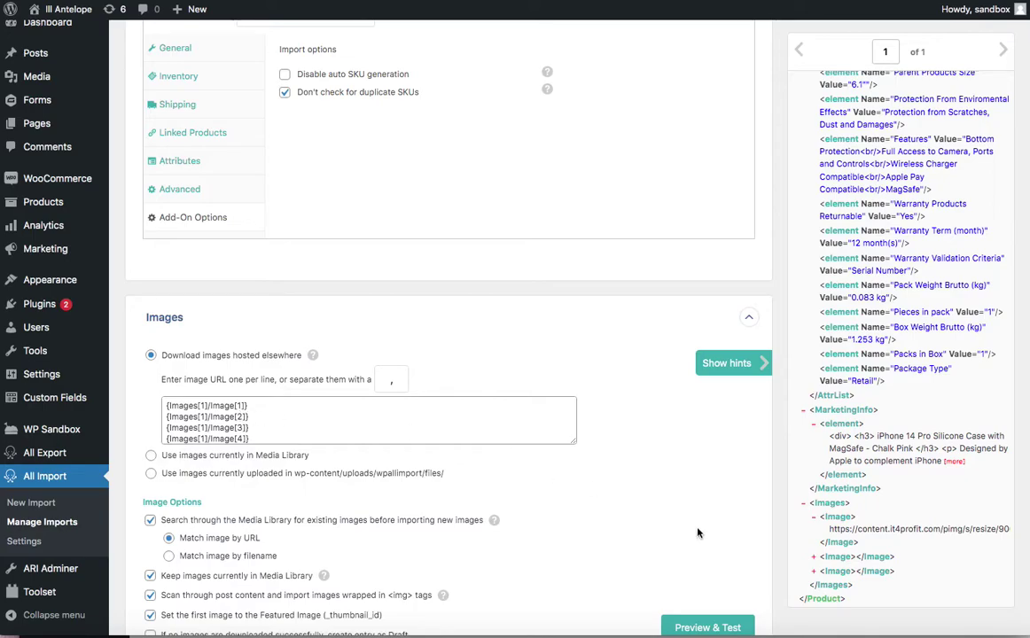
- Go through the Image[1] to Image[5] URL placeholders and review the Image Options beneath them
{"action": "left_click_drag", "start_coordinate": [257, 408], "coordinate": [164, 406]}
{"action": "left_click_drag", "start_coordinate": [255, 418], "coordinate": [124, 415]}
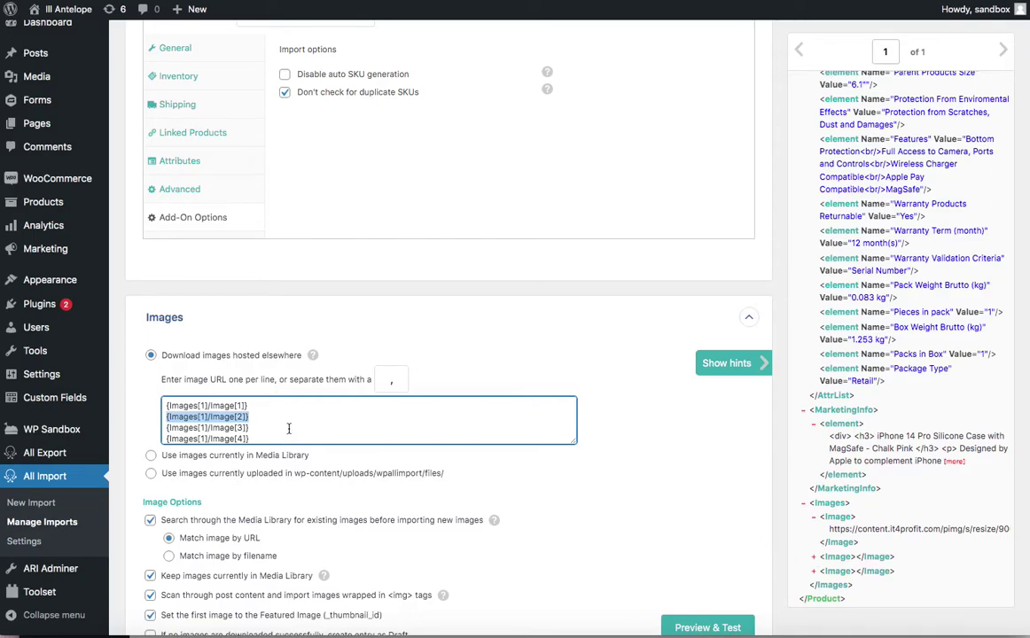
{"action": "scroll", "coordinate": [288, 428], "scroll_direction": "down", "scroll_amount": 1}
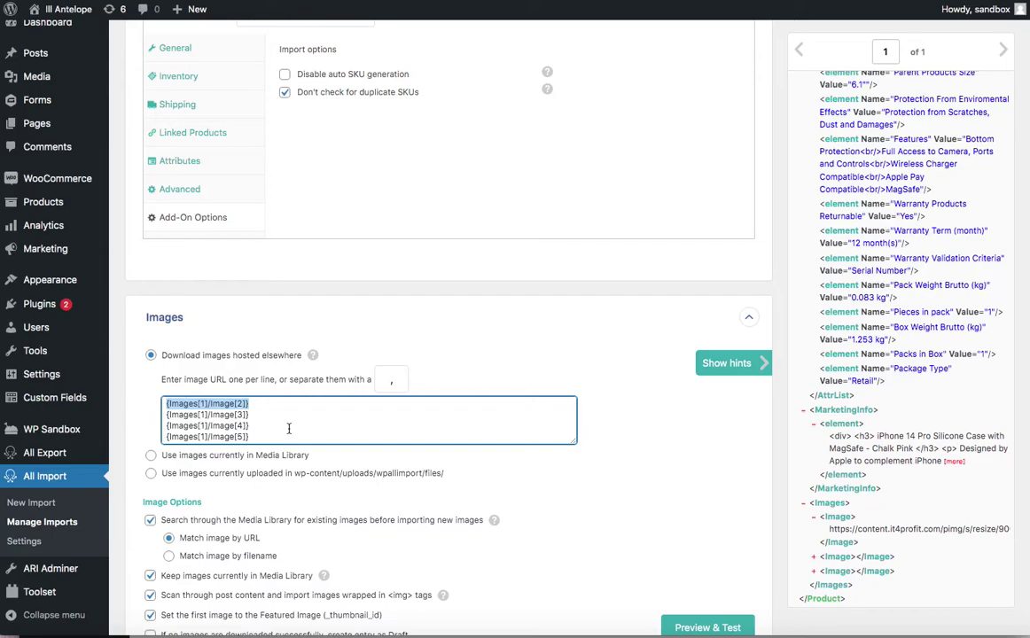
{"action": "scroll", "coordinate": [257, 417], "scroll_direction": "up", "scroll_amount": 1}
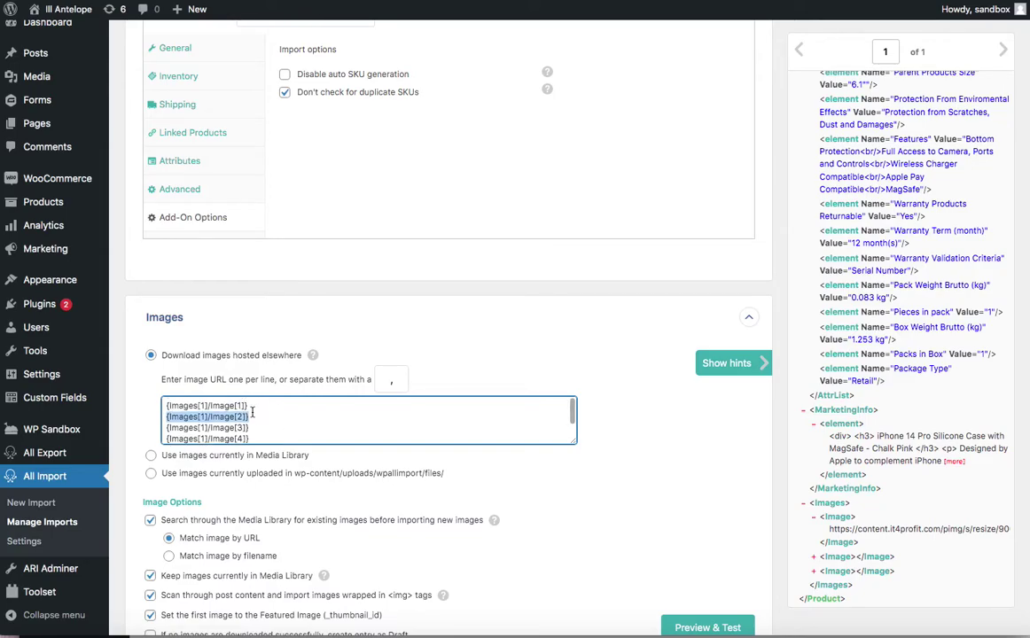
{"action": "scroll", "coordinate": [255, 421], "scroll_direction": "down", "scroll_amount": 1}
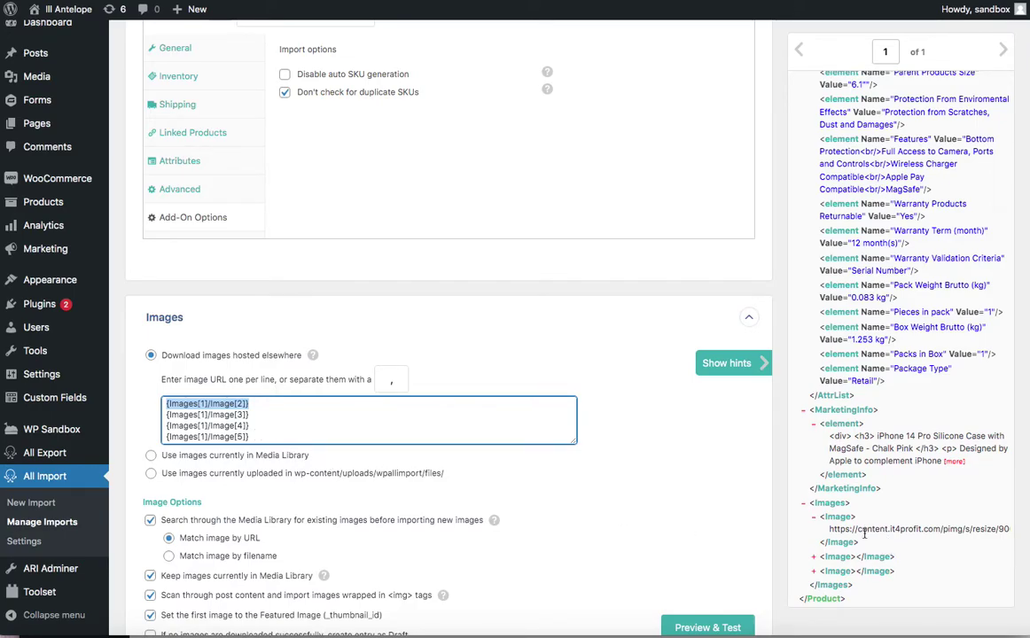
{"action": "scroll", "coordinate": [253, 453], "scroll_direction": "down", "scroll_amount": 2}
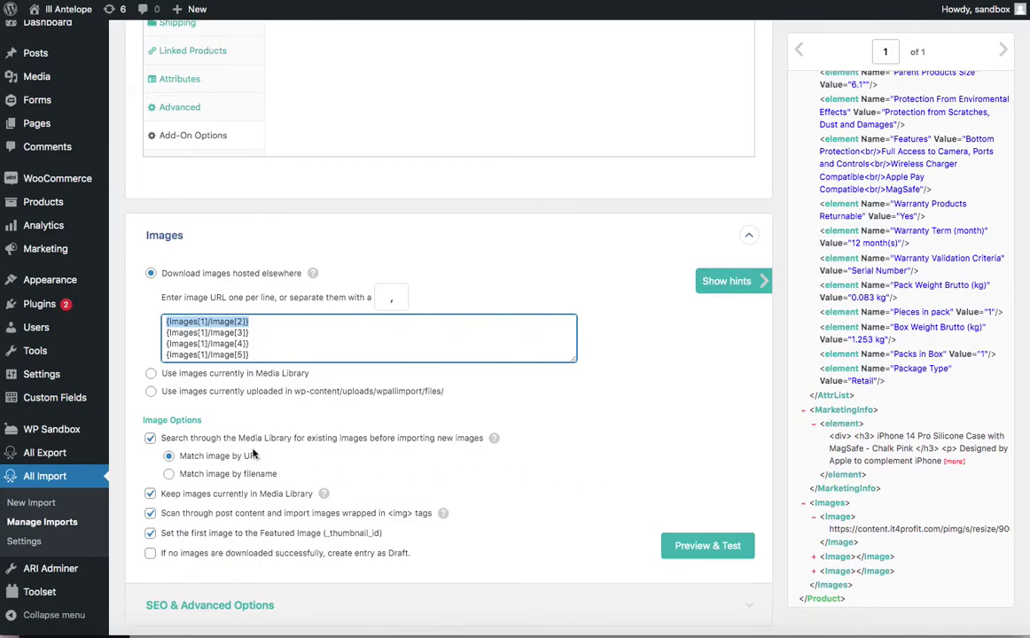
{"action": "scroll", "coordinate": [253, 453], "scroll_direction": "down", "scroll_amount": 5}
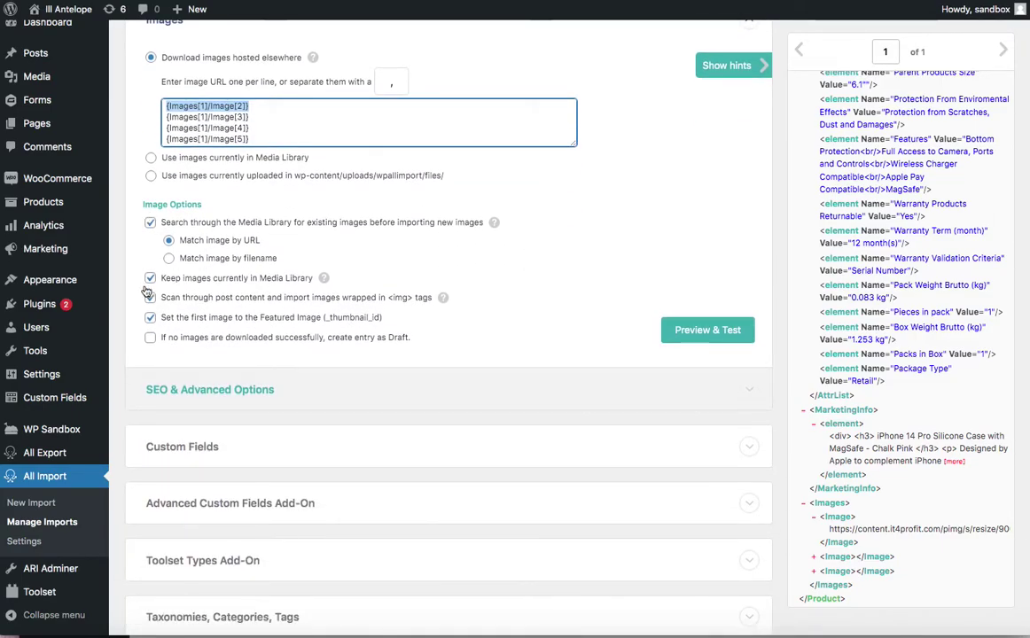
{"action": "scroll", "coordinate": [147, 288], "scroll_direction": "down", "scroll_amount": 2}
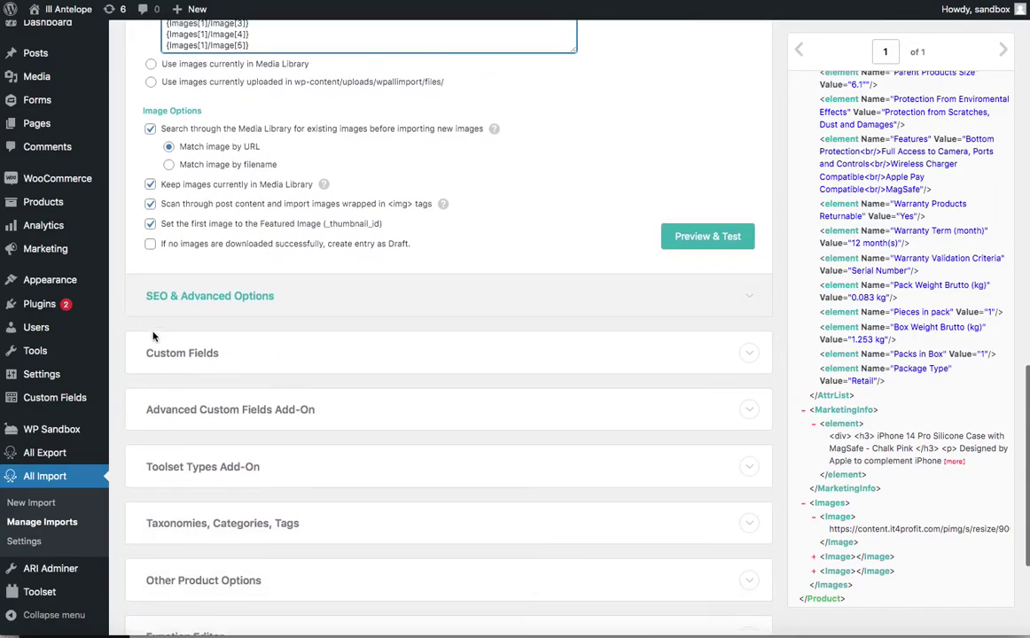
- Expand the Custom Fields, Advanced Custom Fields Add-On and Toolset Types Add-On sections to check their contents
{"action": "left_click", "coordinate": [750, 354]}
{"action": "scroll", "coordinate": [670, 335], "scroll_direction": "down", "scroll_amount": 4}
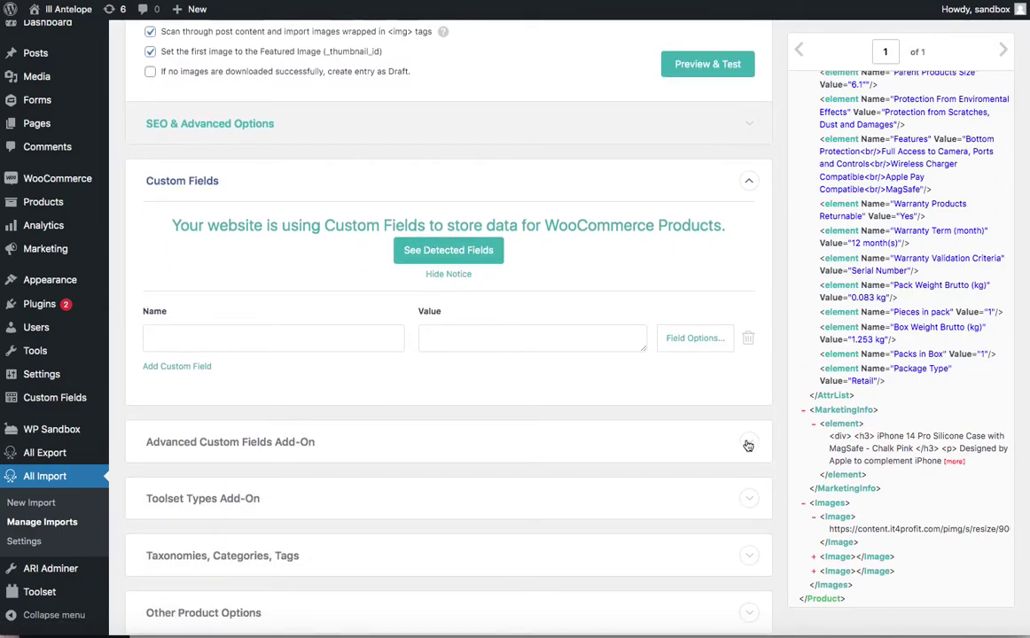
{"action": "left_click", "coordinate": [708, 439]}
{"action": "scroll", "coordinate": [655, 416], "scroll_direction": "down", "scroll_amount": 4}
{"action": "left_click", "coordinate": [720, 370]}
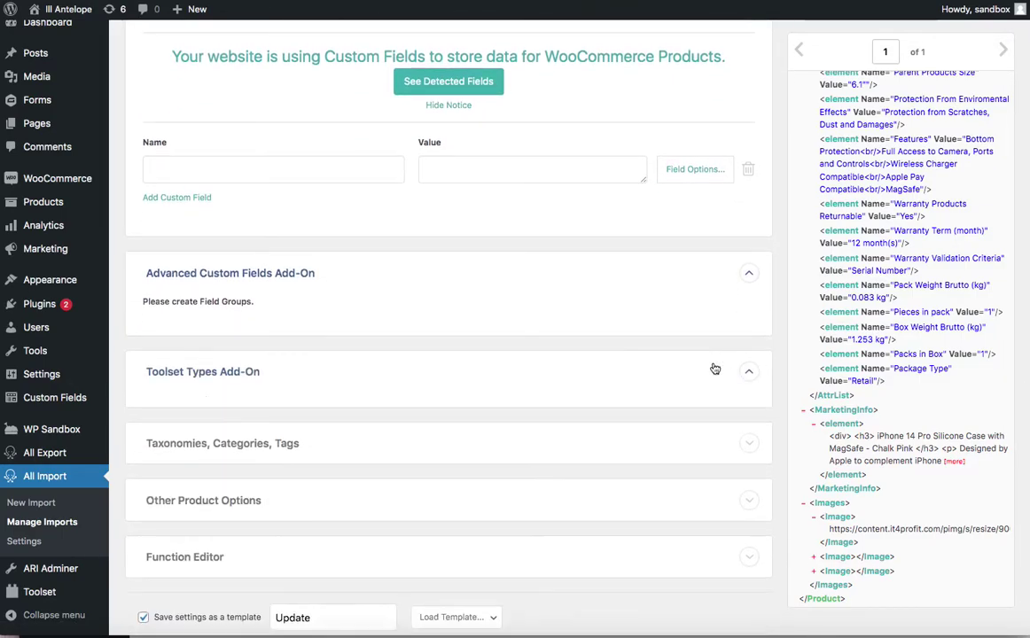
- Expand Taxonomies, Categories, Tags and compare the product category hierarchy mapping with the Vendor and ProductType elements in the XML
{"action": "scroll", "coordinate": [700, 365], "scroll_direction": "down", "scroll_amount": 3}
{"action": "left_click", "coordinate": [753, 352]}
{"action": "scroll", "coordinate": [576, 377], "scroll_direction": "down", "scroll_amount": 3}
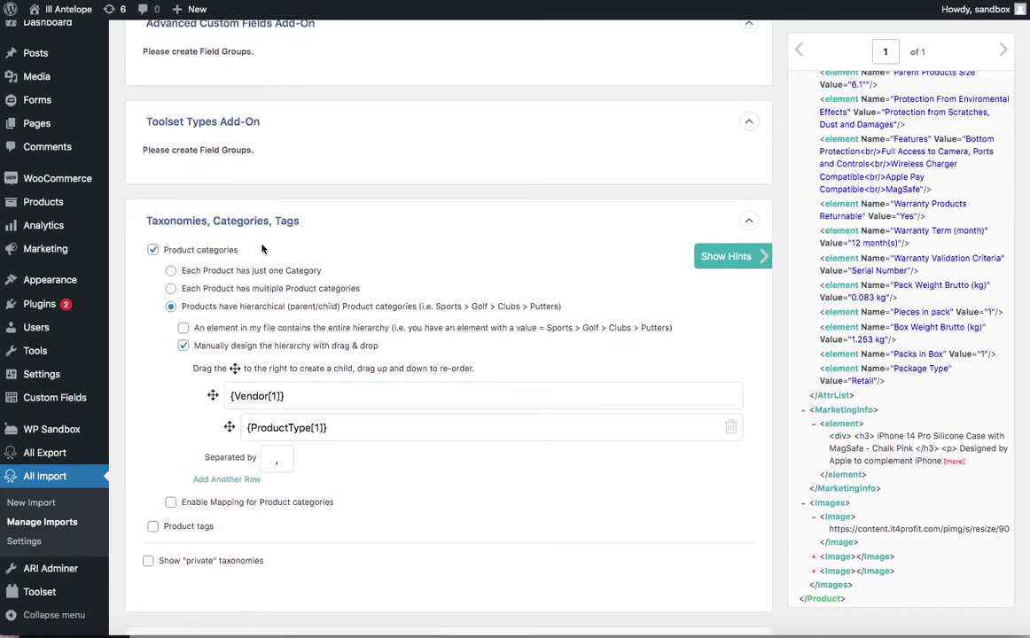
{"action": "scroll", "coordinate": [859, 300], "scroll_direction": "up", "scroll_amount": 10}
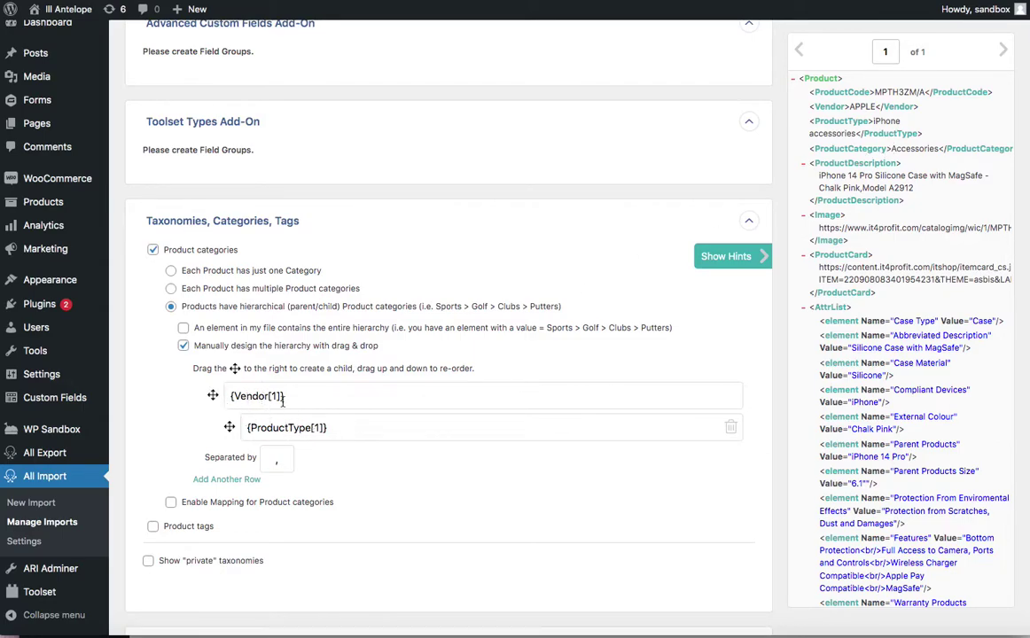
- Expand Other Product Options and review the post status, dates, comments, slug, attachments and page template settings
{"action": "scroll", "coordinate": [301, 404], "scroll_direction": "down", "scroll_amount": 5}
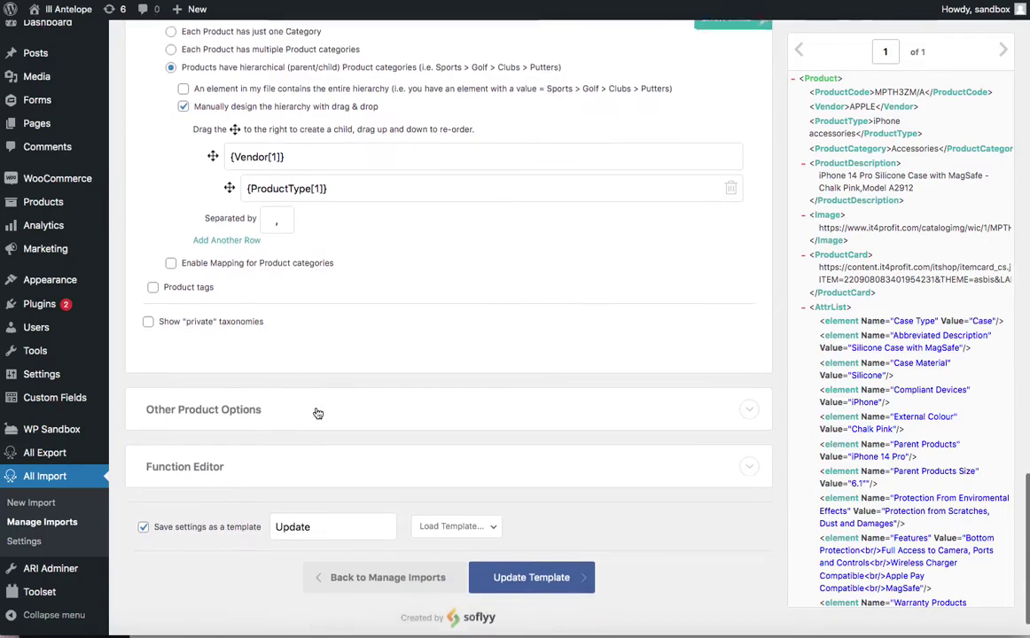
{"action": "left_click", "coordinate": [417, 414]}
{"action": "scroll", "coordinate": [460, 425], "scroll_direction": "down", "scroll_amount": 5}
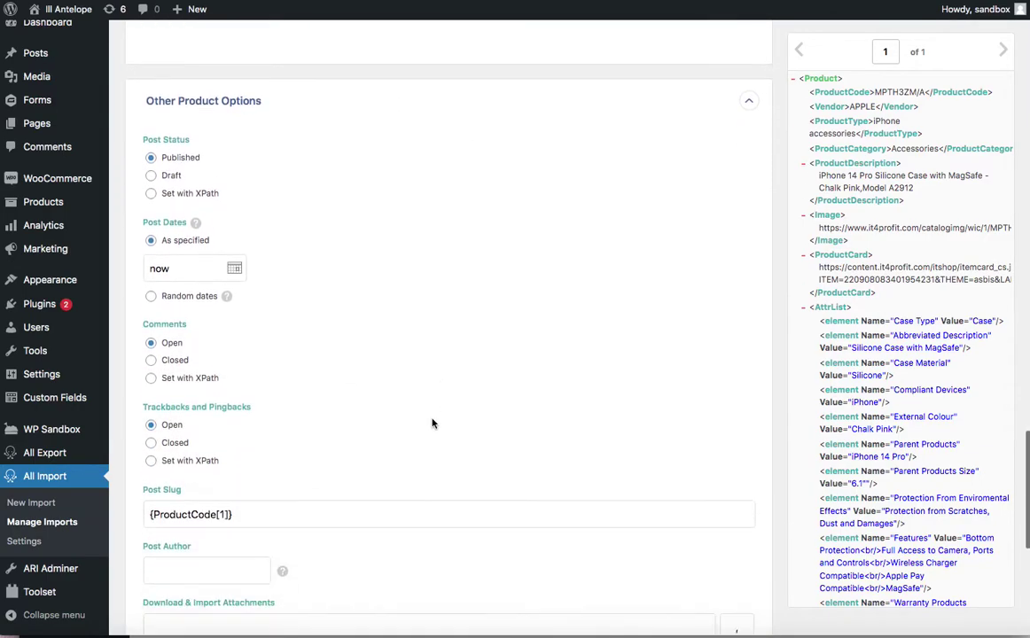
{"action": "scroll", "coordinate": [152, 143], "scroll_direction": "down", "scroll_amount": 3}
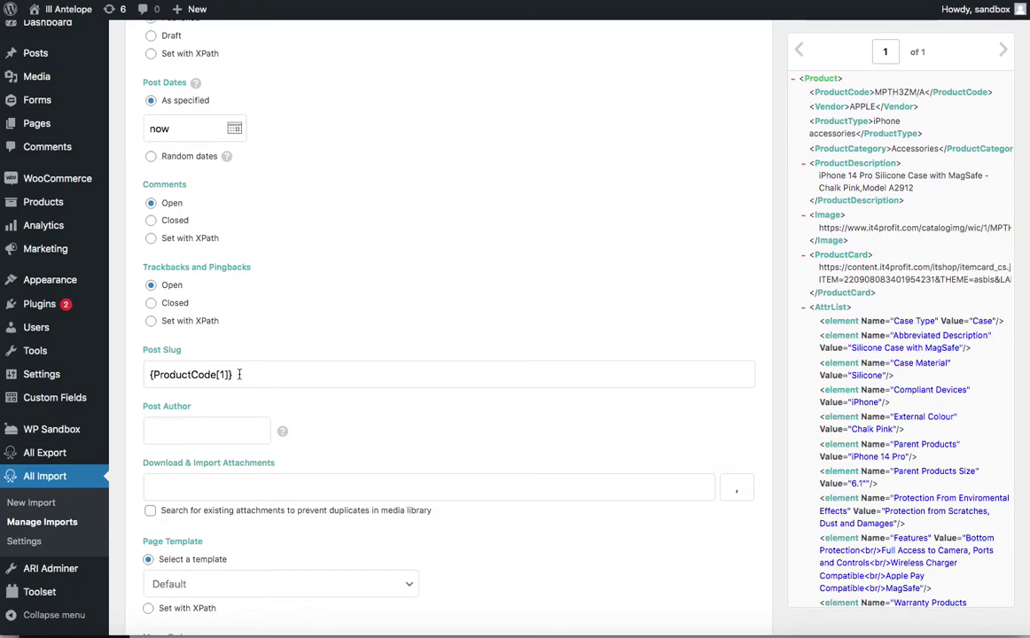
{"action": "scroll", "coordinate": [238, 374], "scroll_direction": "down", "scroll_amount": 5}
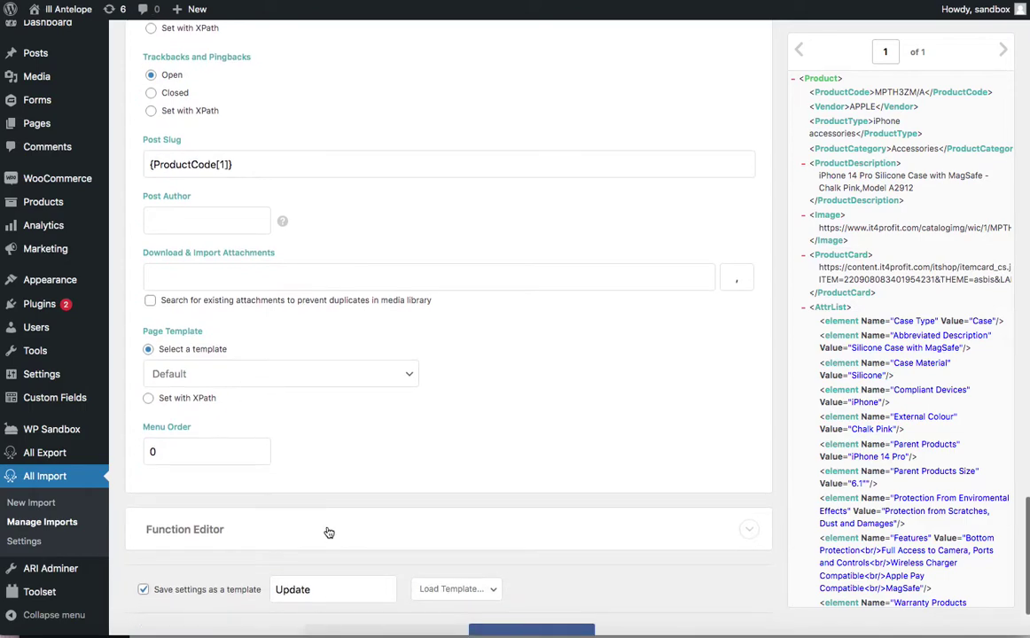
{"action": "scroll", "coordinate": [329, 533], "scroll_direction": "down", "scroll_amount": 3}
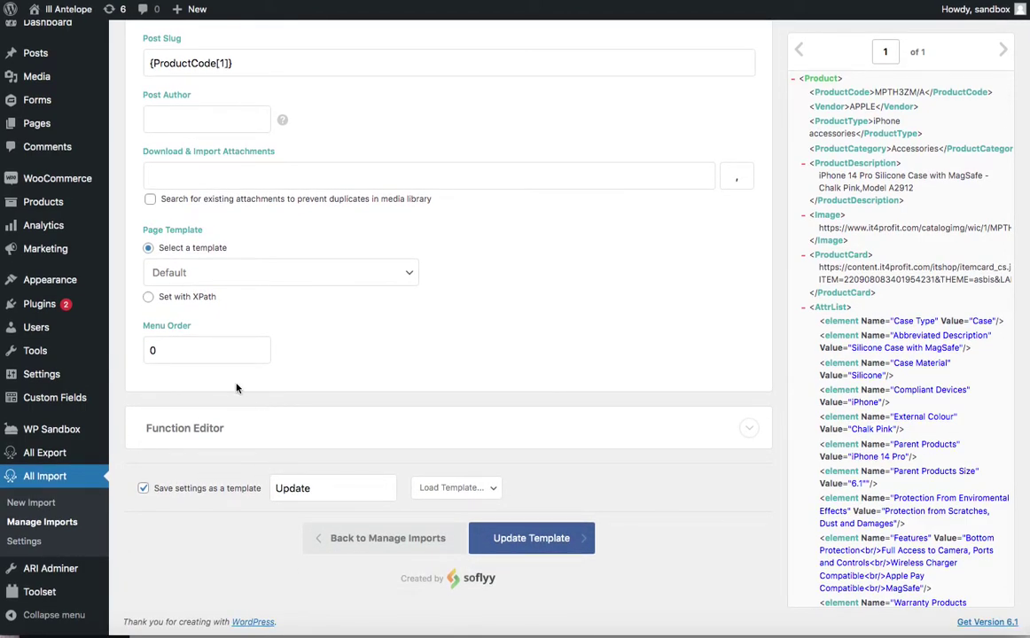
- Leave the template and open the import settings of untitled_text_5.xml (ID 13) to review its file source and record matching
{"action": "key", "text": "alt+Left"}
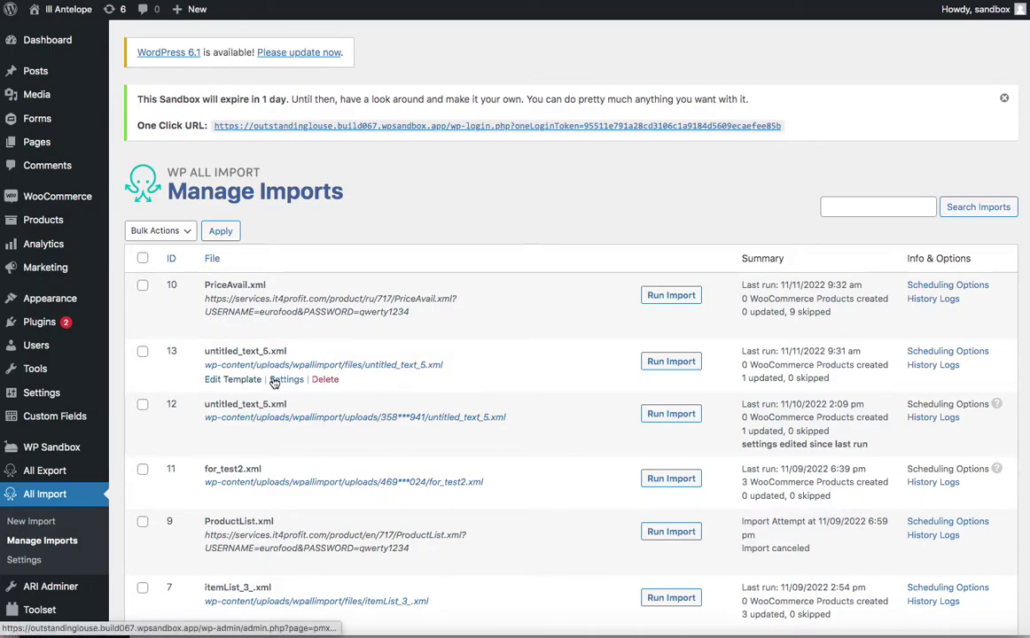
{"action": "left_click", "coordinate": [281, 379]}
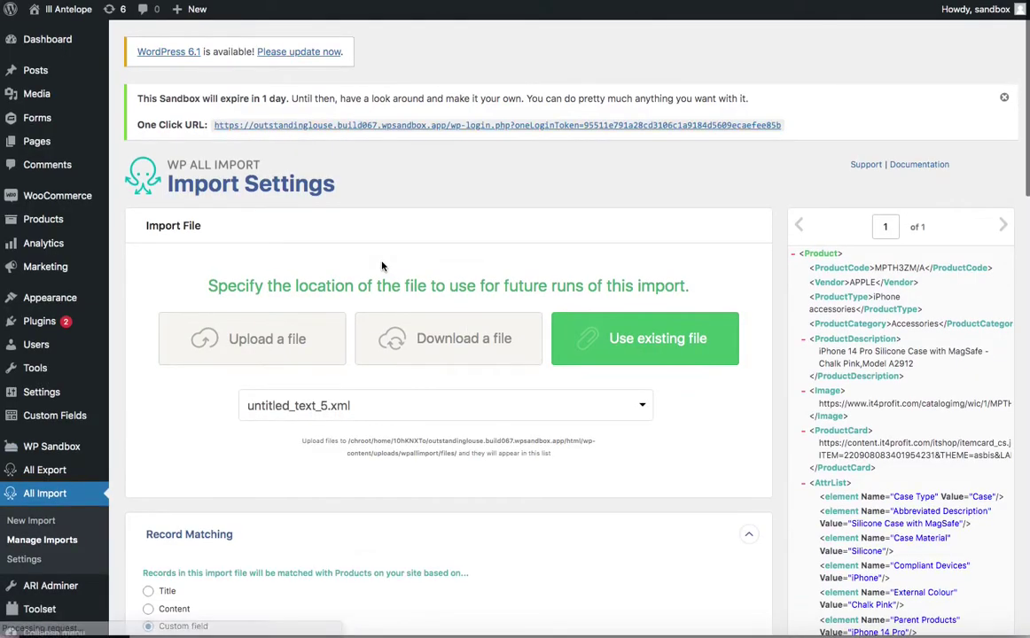
{"action": "scroll", "coordinate": [382, 266], "scroll_direction": "down", "scroll_amount": 5}
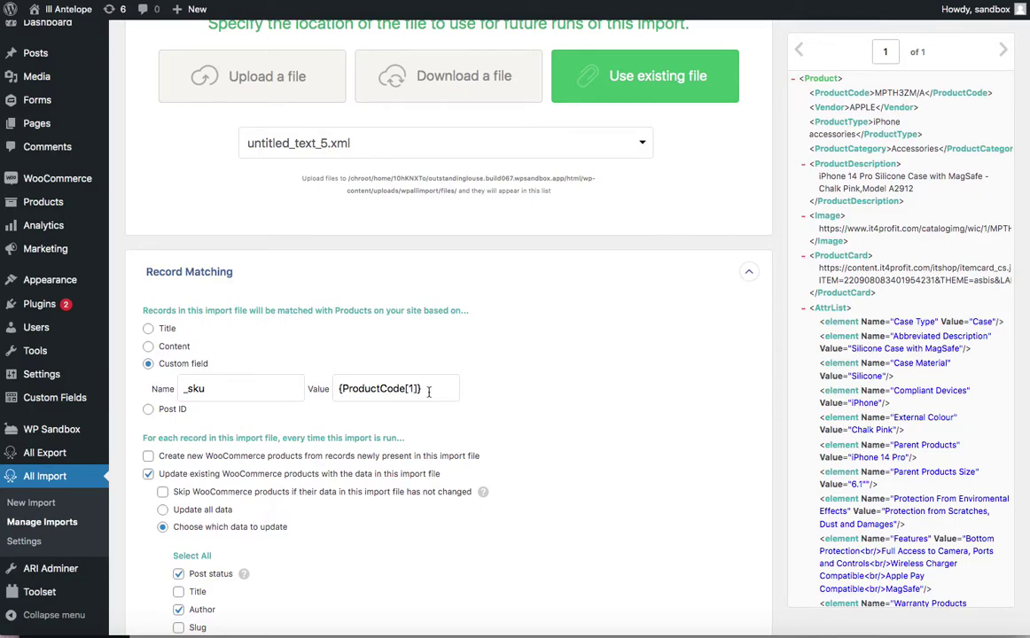
{"action": "scroll", "coordinate": [235, 419], "scroll_direction": "down", "scroll_amount": 1}
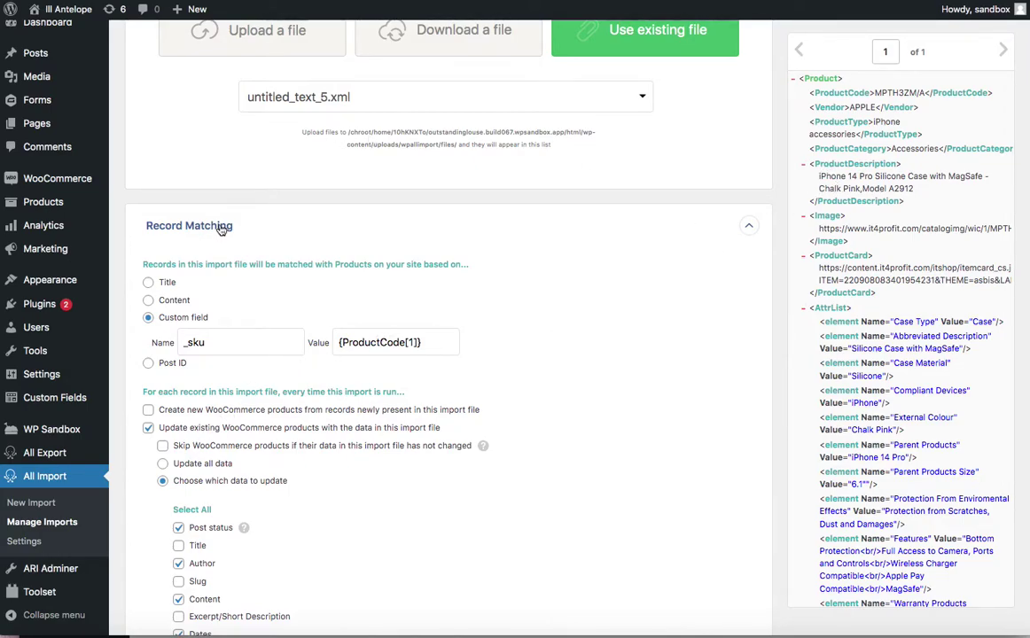
{"action": "scroll", "coordinate": [354, 186], "scroll_direction": "down", "scroll_amount": 3}
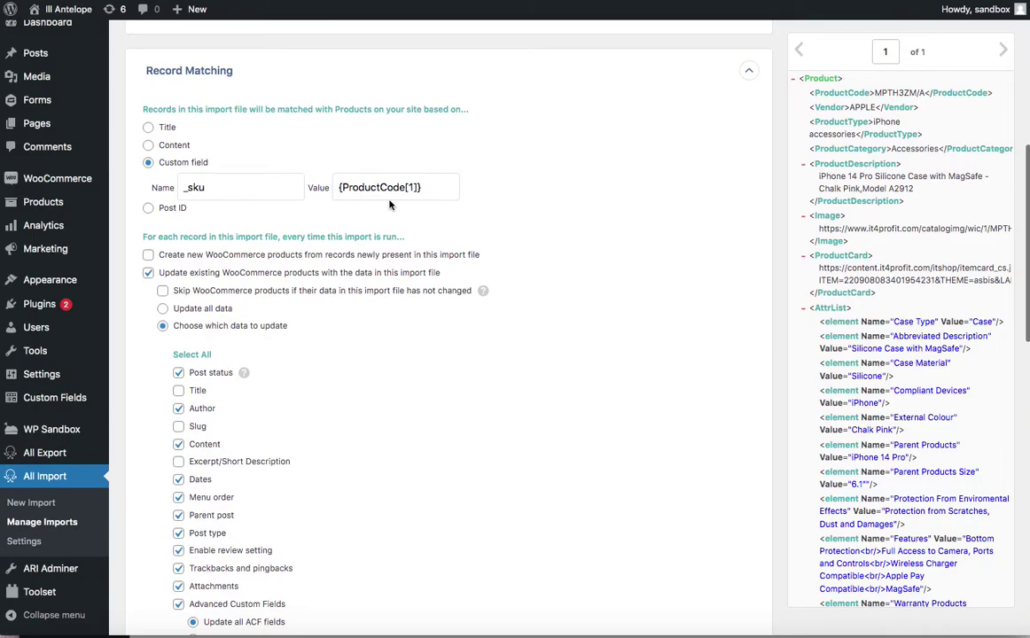
- Examine which product data the import updates, from post status through attributes, images, excluded custom fields and taxonomies to the WooCommerce options
{"action": "scroll", "coordinate": [226, 284], "scroll_direction": "down", "scroll_amount": 1}
{"action": "scroll", "coordinate": [237, 321], "scroll_direction": "down", "scroll_amount": 2}
{"action": "scroll", "coordinate": [237, 321], "scroll_direction": "down", "scroll_amount": 1}
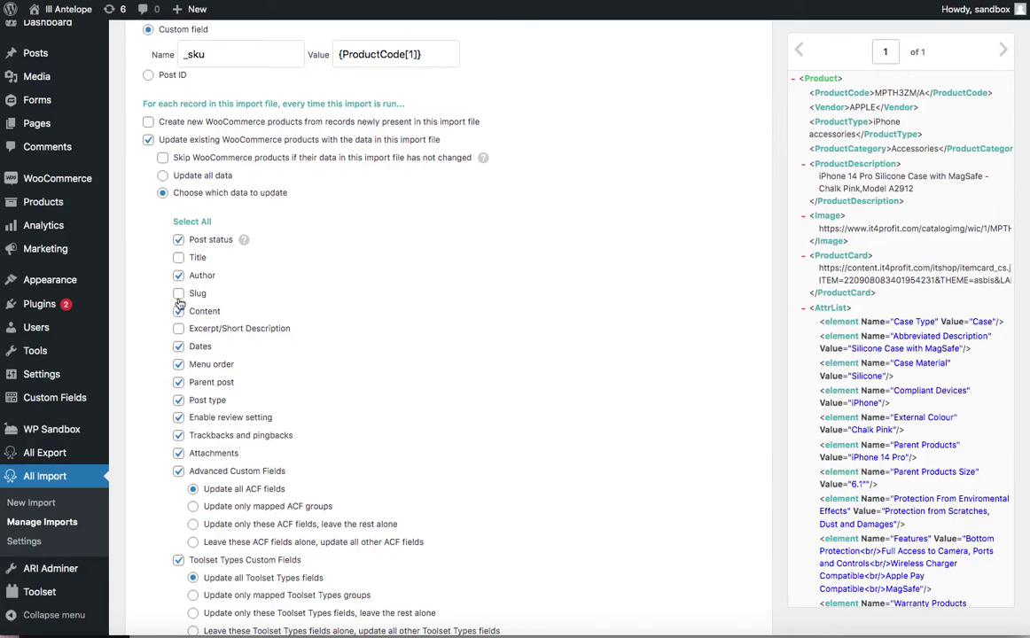
{"action": "scroll", "coordinate": [181, 296], "scroll_direction": "down", "scroll_amount": 2}
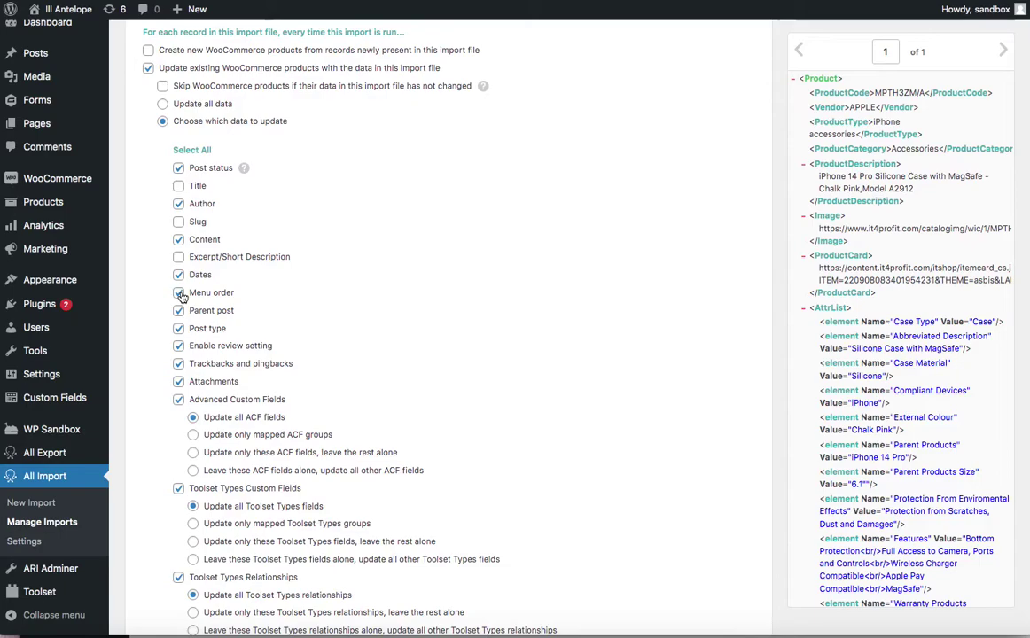
{"action": "scroll", "coordinate": [180, 296], "scroll_direction": "down", "scroll_amount": 5}
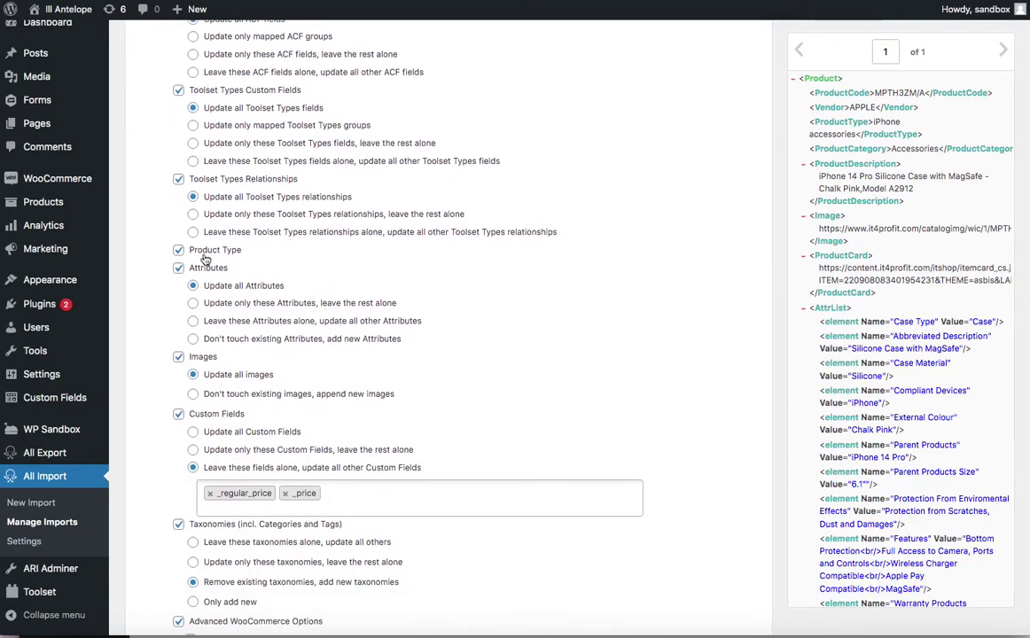
{"action": "scroll", "coordinate": [180, 296], "scroll_direction": "up", "scroll_amount": 5}
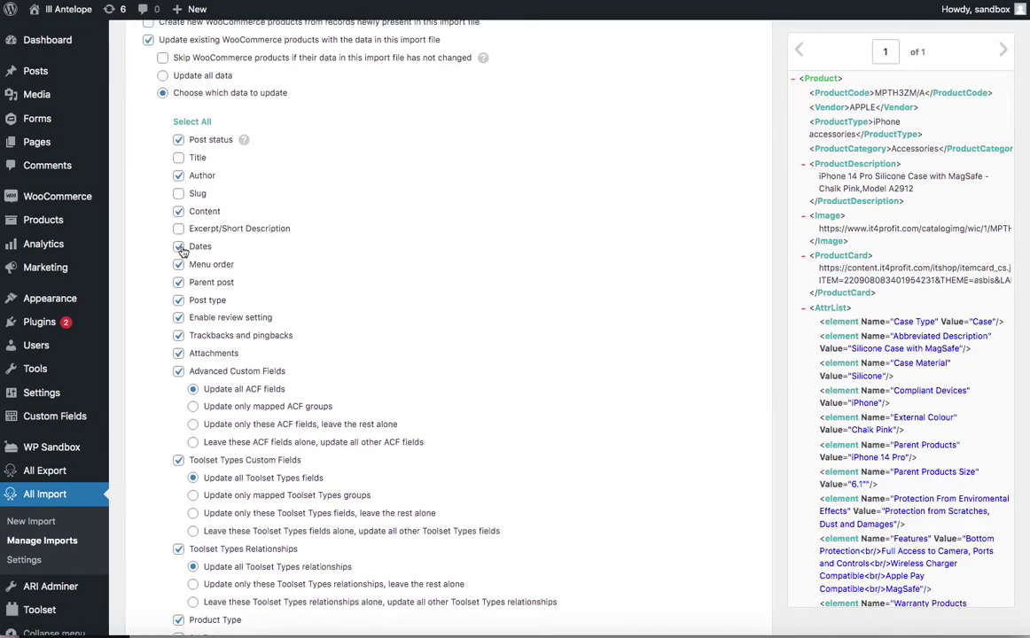
{"action": "scroll", "coordinate": [190, 381], "scroll_direction": "down", "scroll_amount": 2}
{"action": "scroll", "coordinate": [190, 381], "scroll_direction": "down", "scroll_amount": 4}
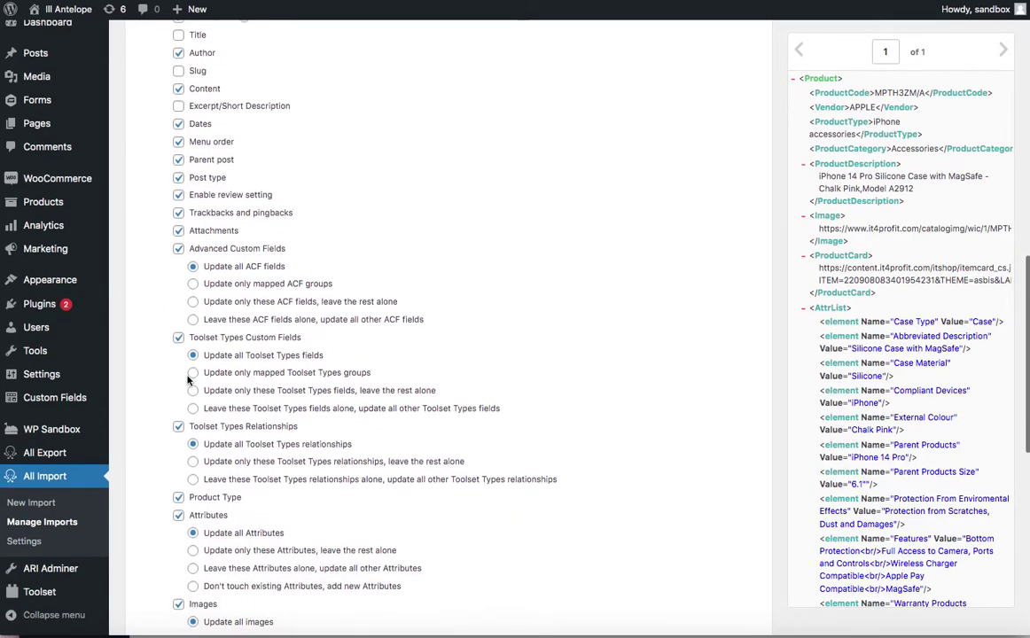
{"action": "scroll", "coordinate": [187, 379], "scroll_direction": "down", "scroll_amount": 1}
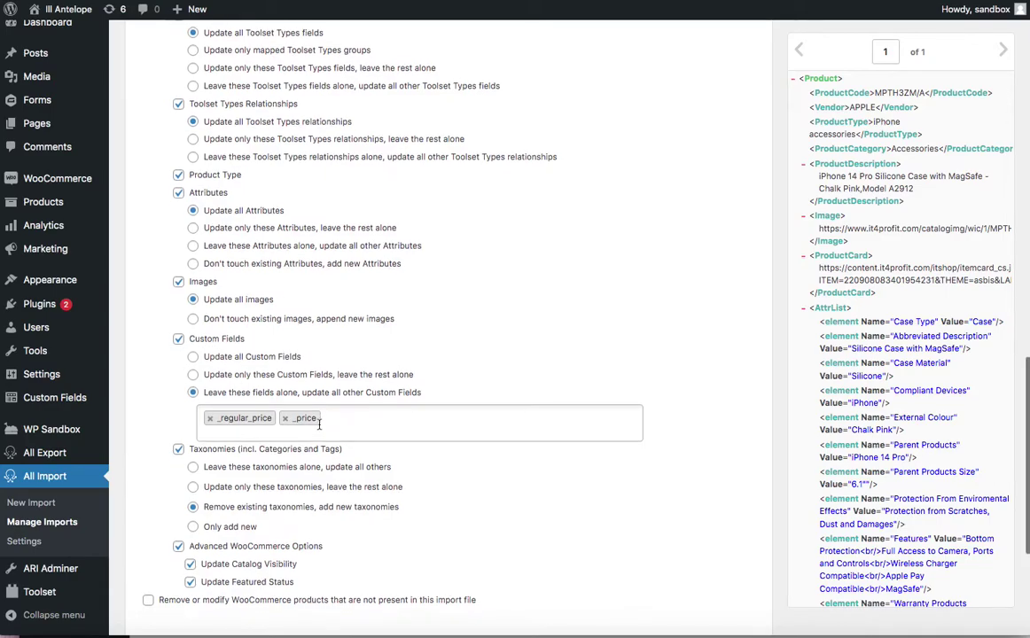
{"action": "scroll", "coordinate": [320, 429], "scroll_direction": "down", "scroll_amount": 2}
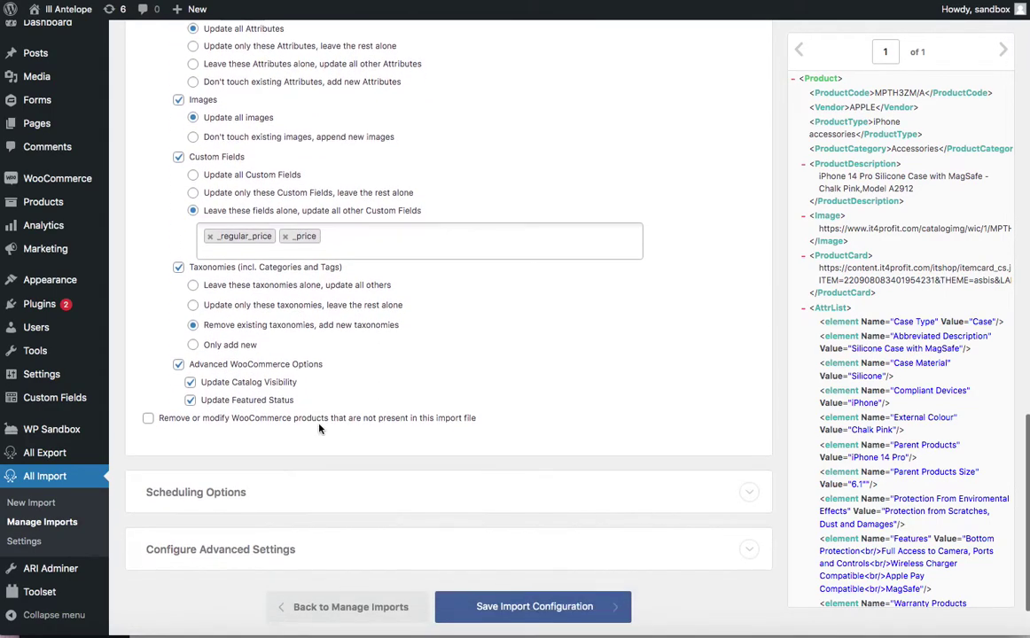
- Expand Scheduling Options and Configure Advanced Settings and review the schedule, speed, post type, XPath and other settings
{"action": "left_click", "coordinate": [340, 489]}
{"action": "scroll", "coordinate": [341, 439], "scroll_direction": "down", "scroll_amount": 3}
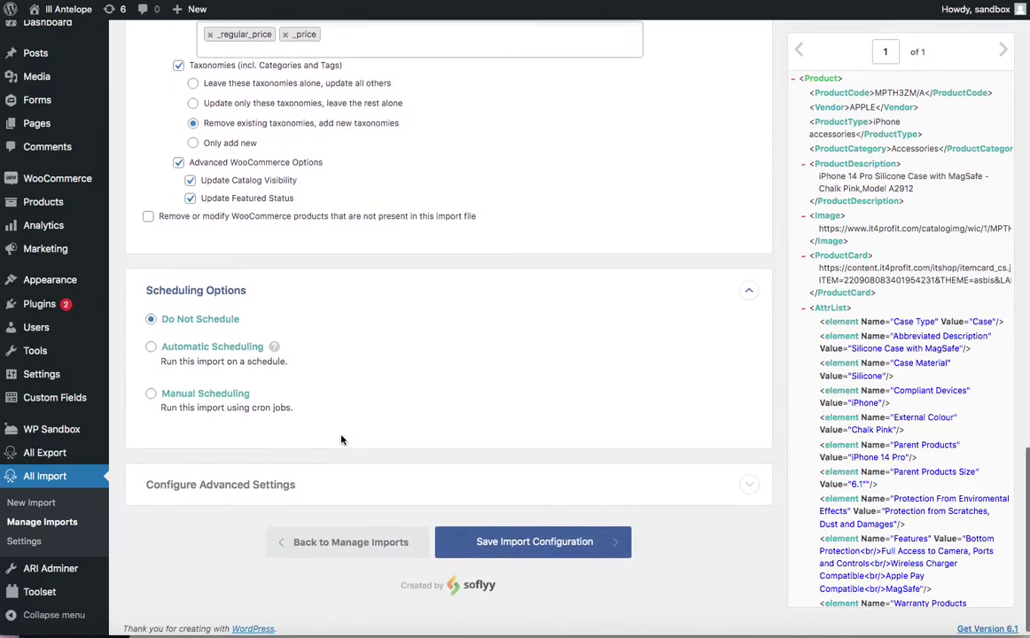
{"action": "left_click", "coordinate": [385, 480]}
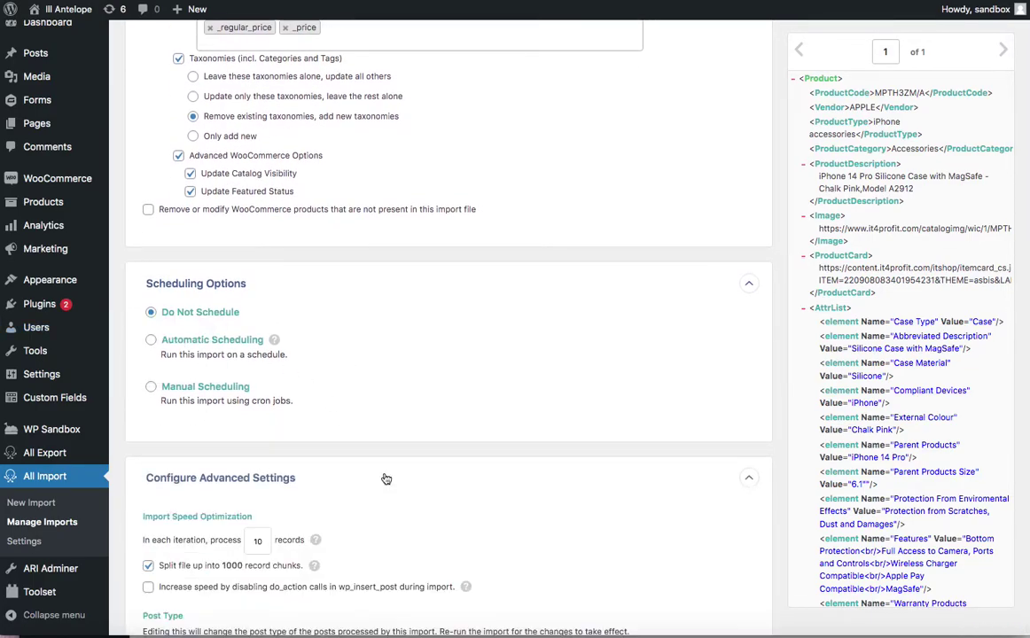
{"action": "scroll", "coordinate": [385, 478], "scroll_direction": "down", "scroll_amount": 4}
{"action": "scroll", "coordinate": [384, 478], "scroll_direction": "down", "scroll_amount": 3}
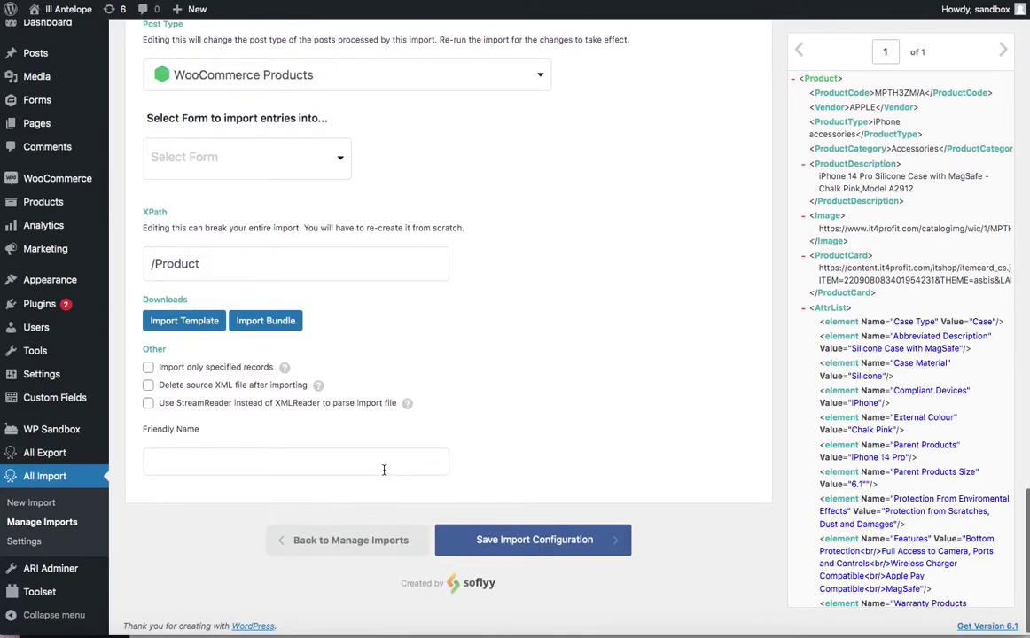
{"action": "scroll", "coordinate": [384, 469], "scroll_direction": "up", "scroll_amount": 3}
{"action": "scroll", "coordinate": [383, 471], "scroll_direction": "up", "scroll_amount": 15}
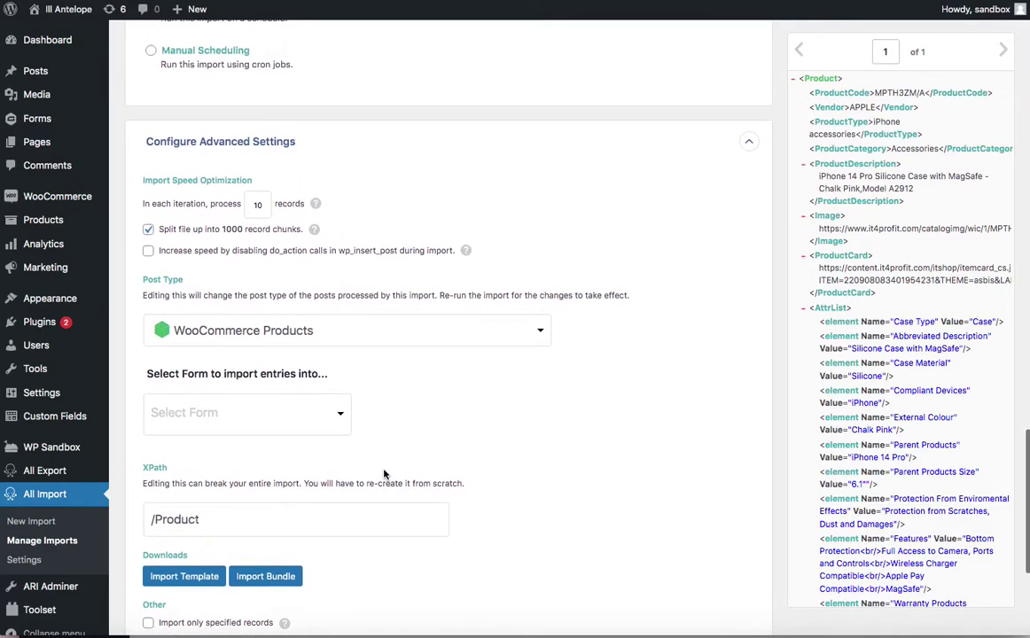